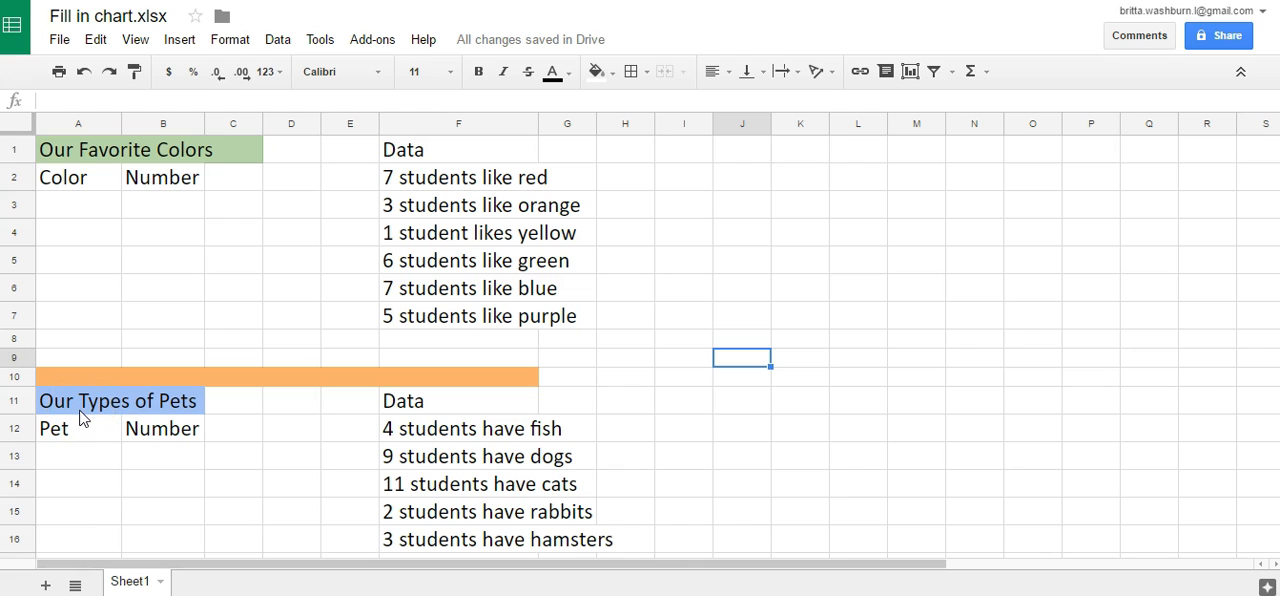
click(71, 206)
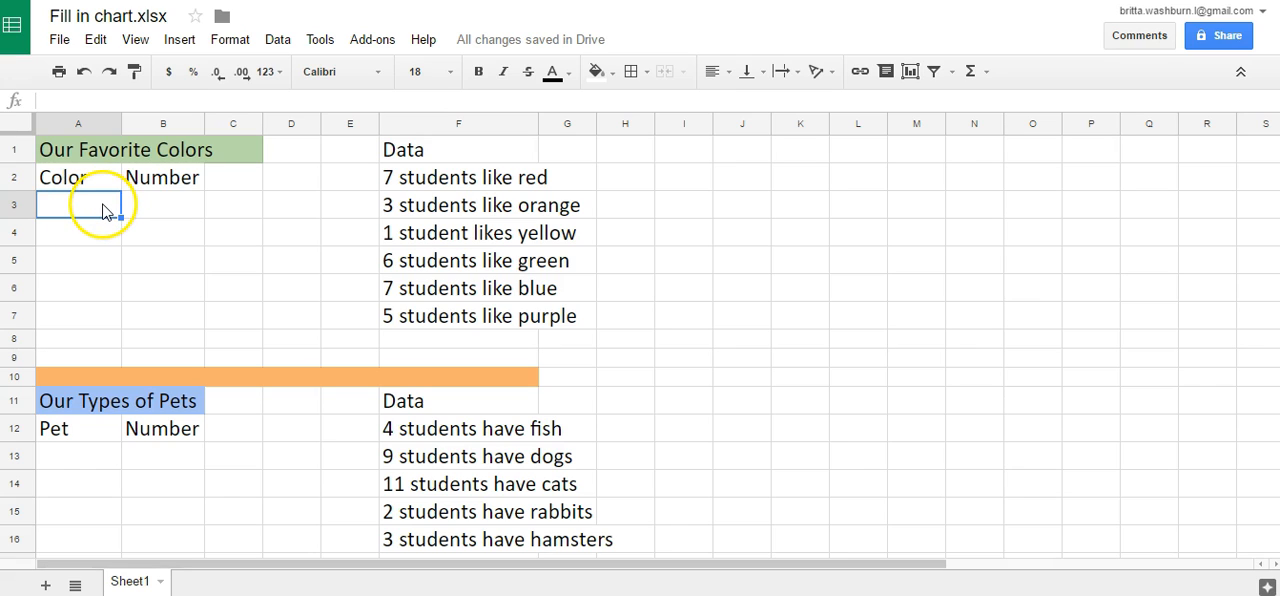
click(168, 206)
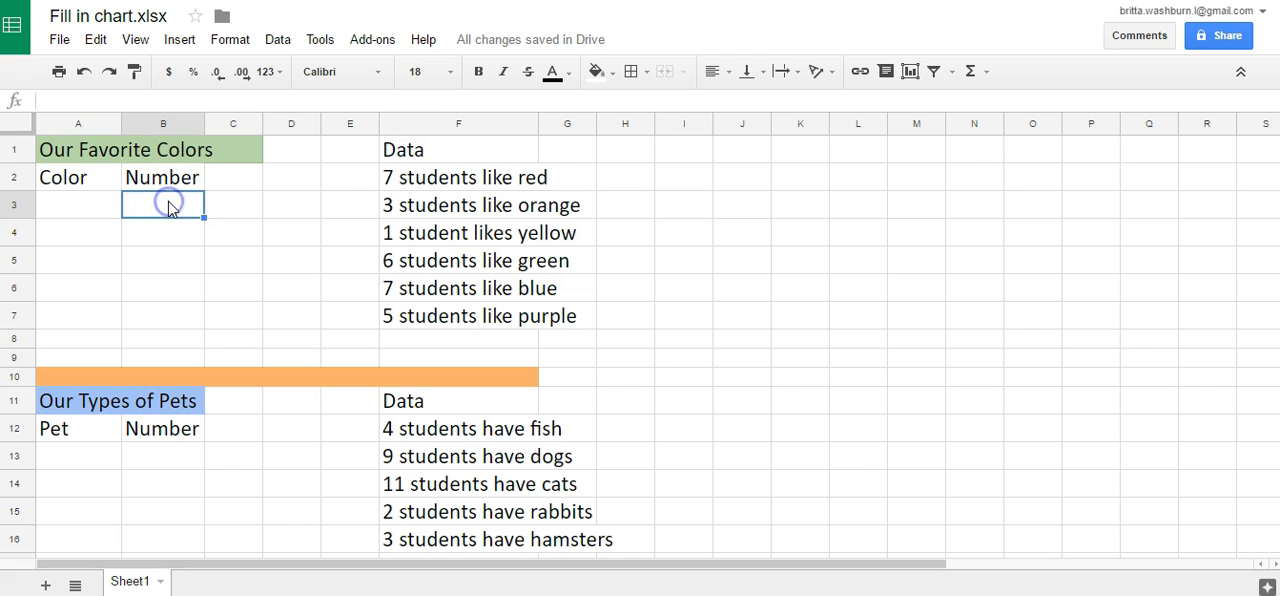
click(101, 206)
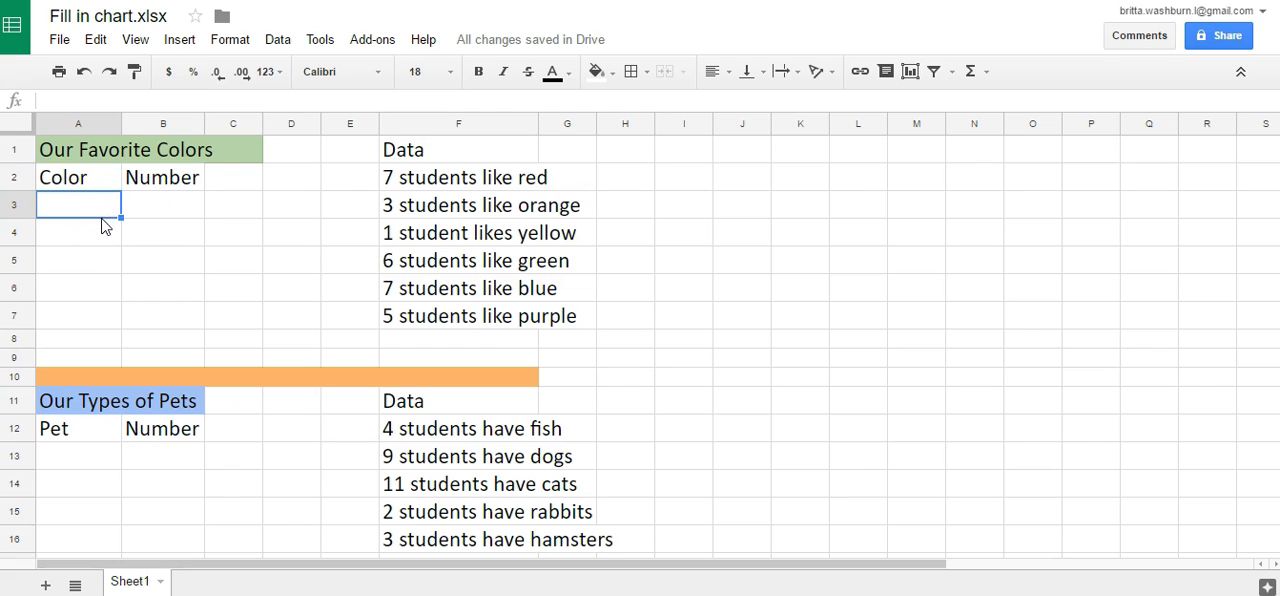
click(89, 236)
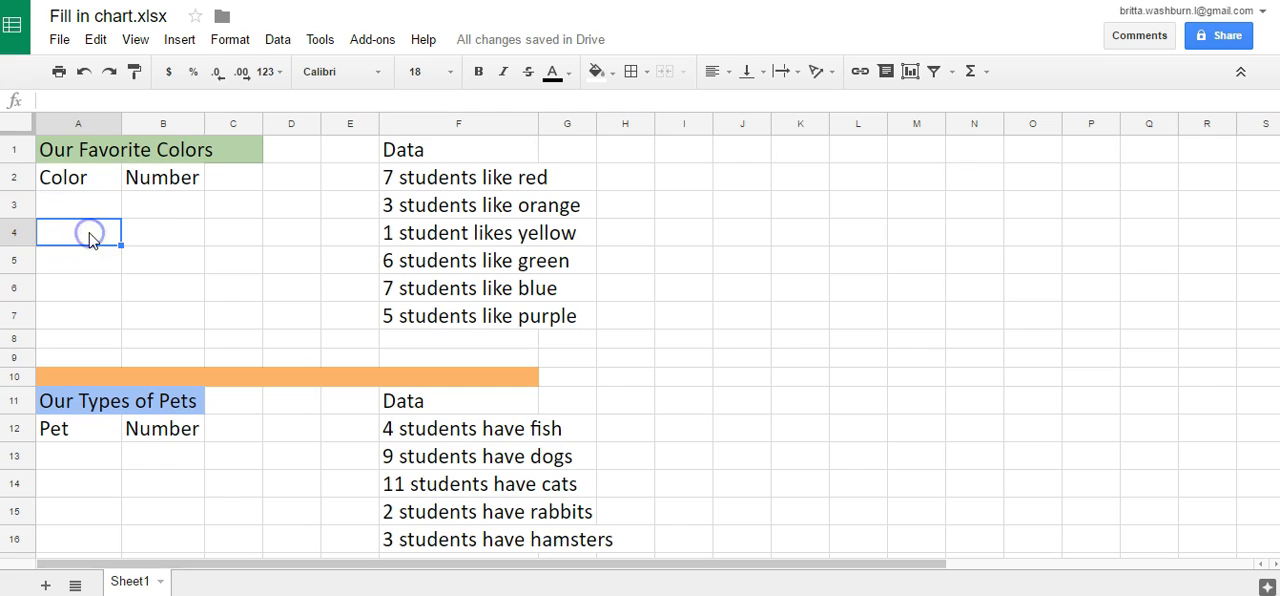
click(153, 230)
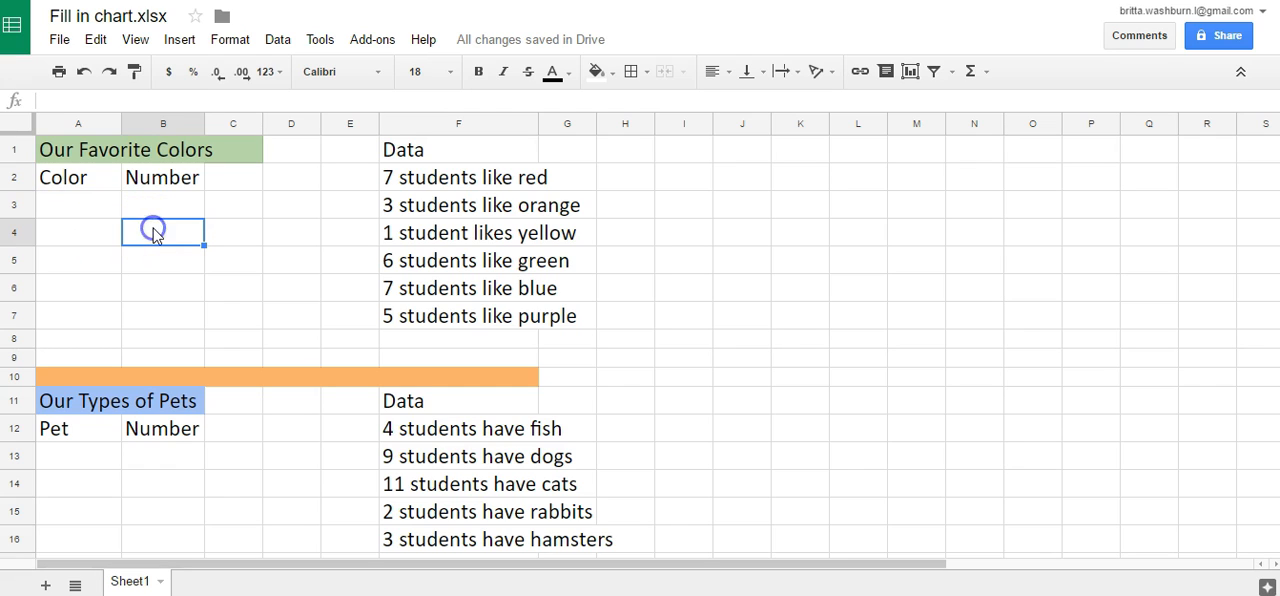
click(93, 210)
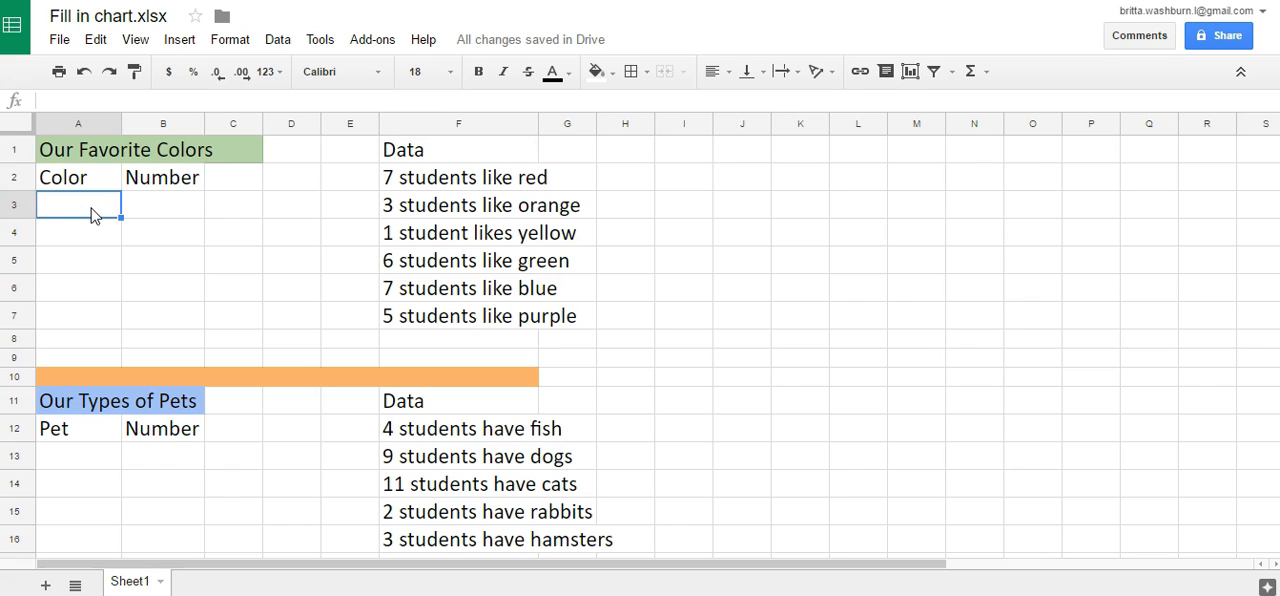
- Inspect cells A1 and B1 and the row 2 headings to check which cell actually holds the Our Favorite Colors title
click(62, 142)
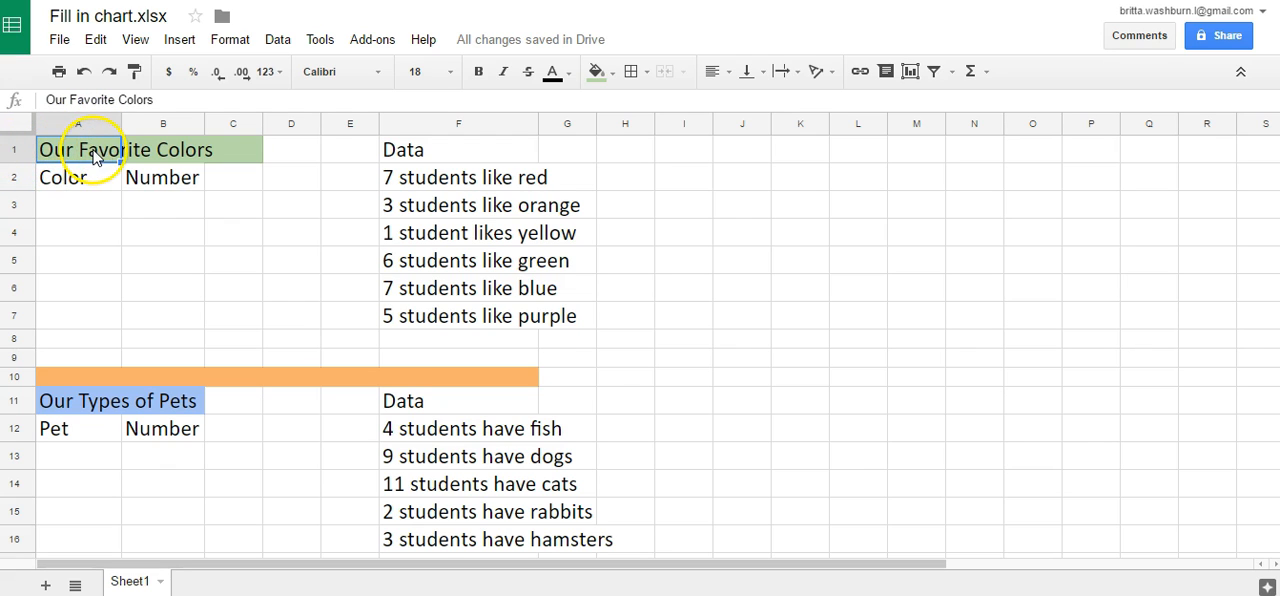
click(160, 155)
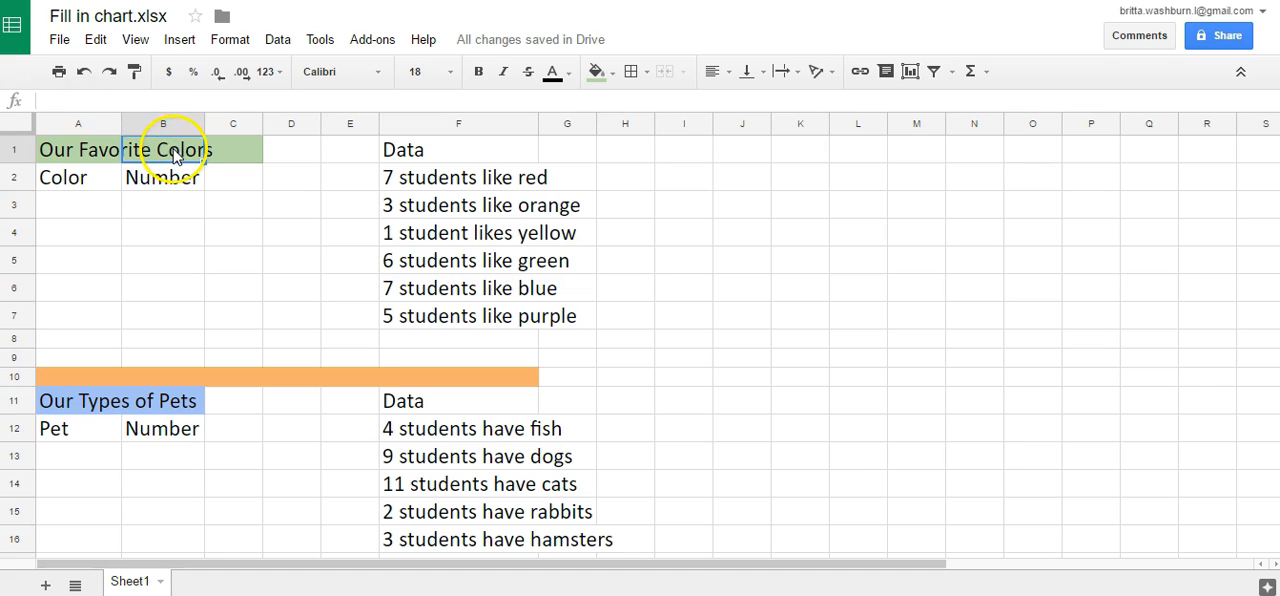
click(92, 152)
drag(48, 100, 158, 101)
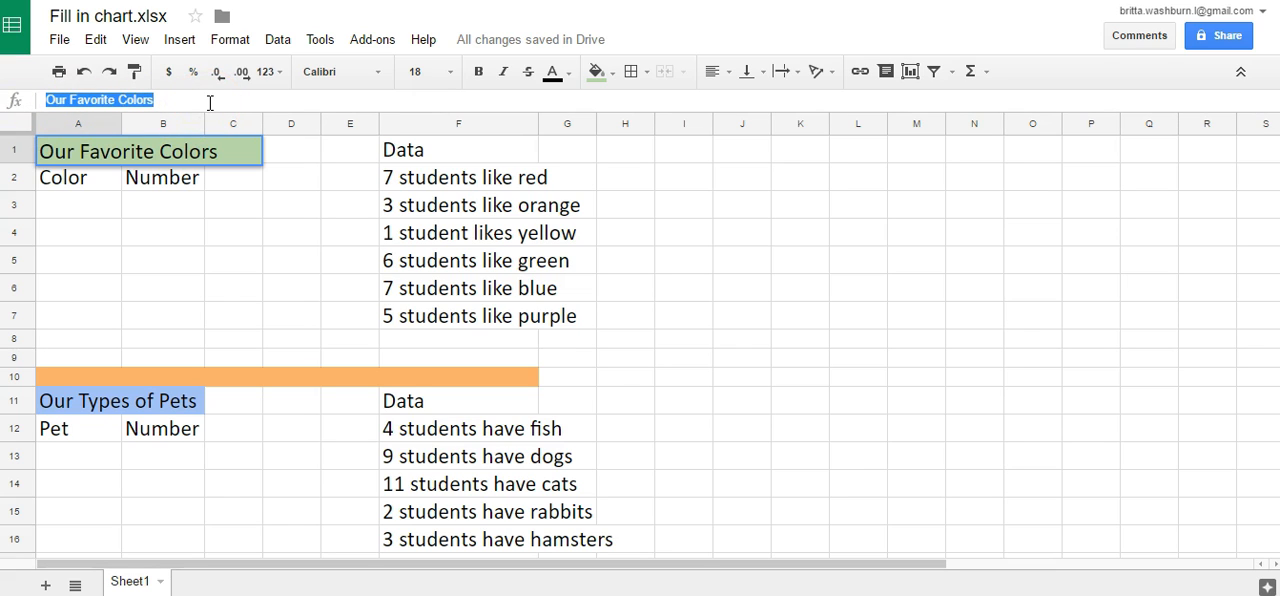
click(90, 178)
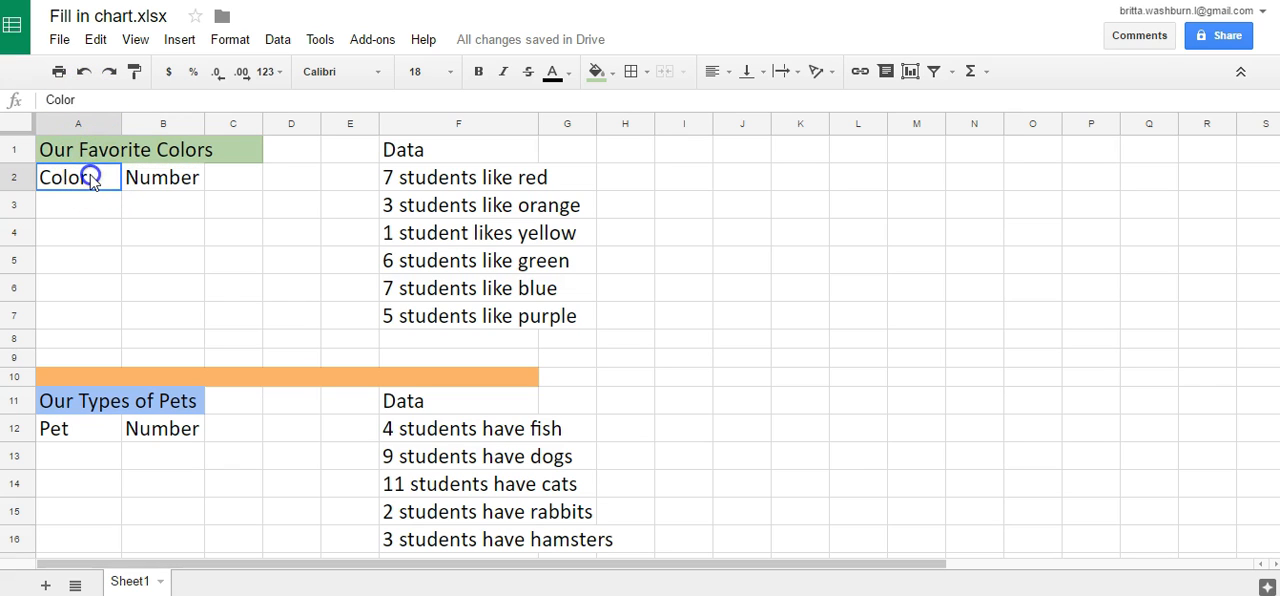
click(170, 184)
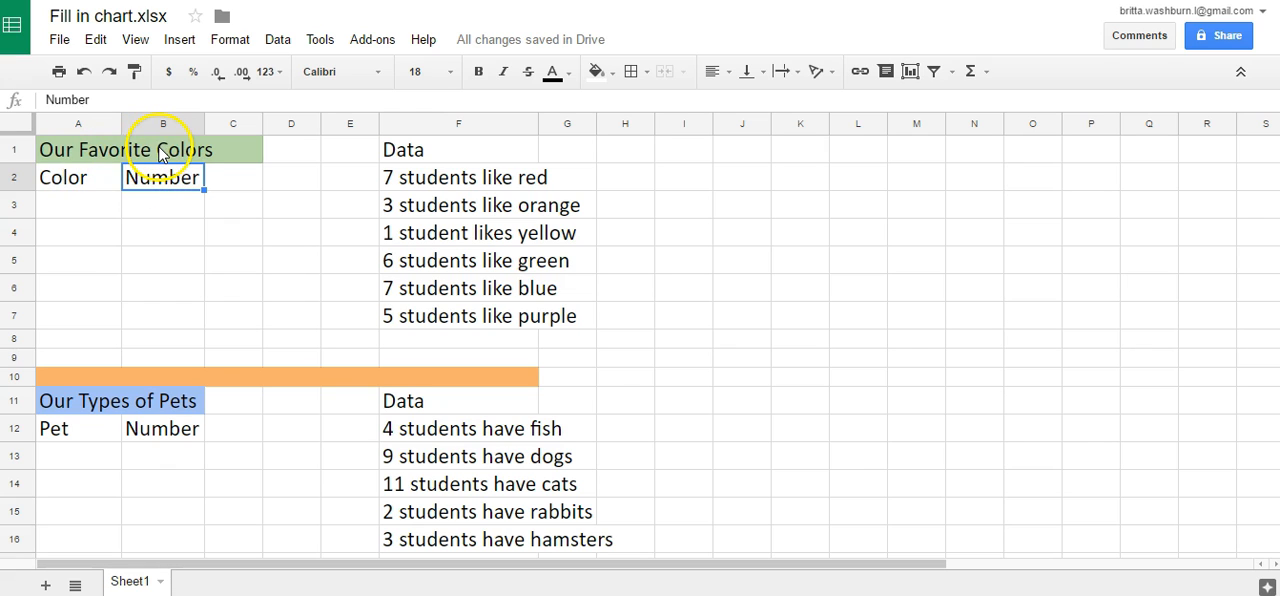
click(159, 152)
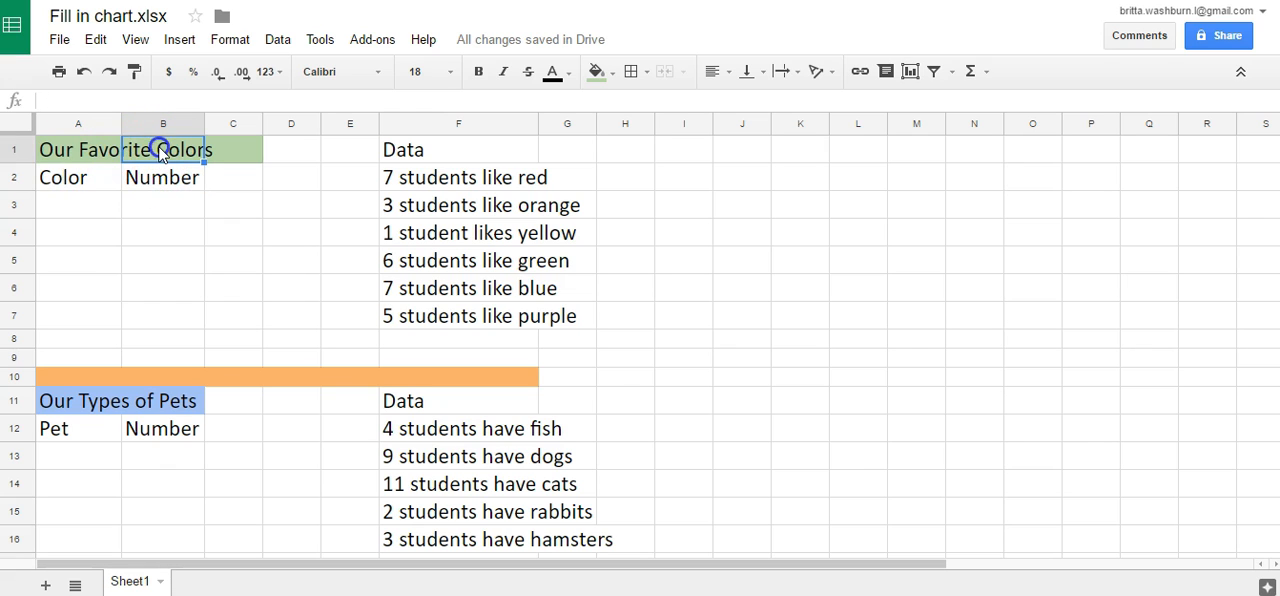
click(67, 151)
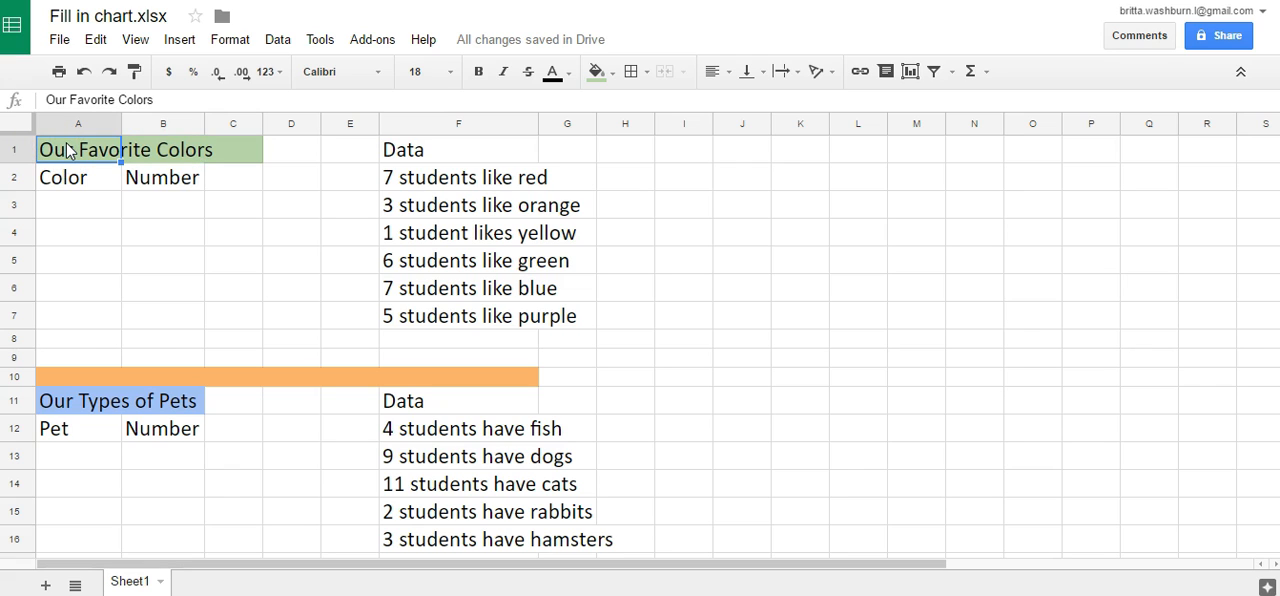
click(176, 150)
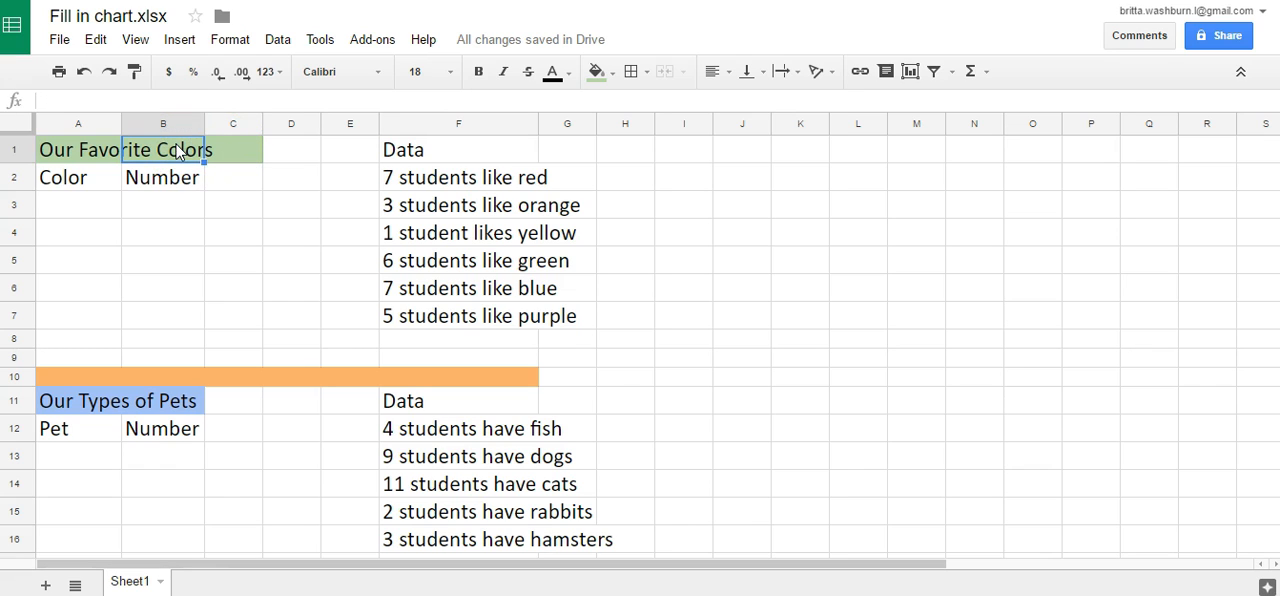
click(100, 149)
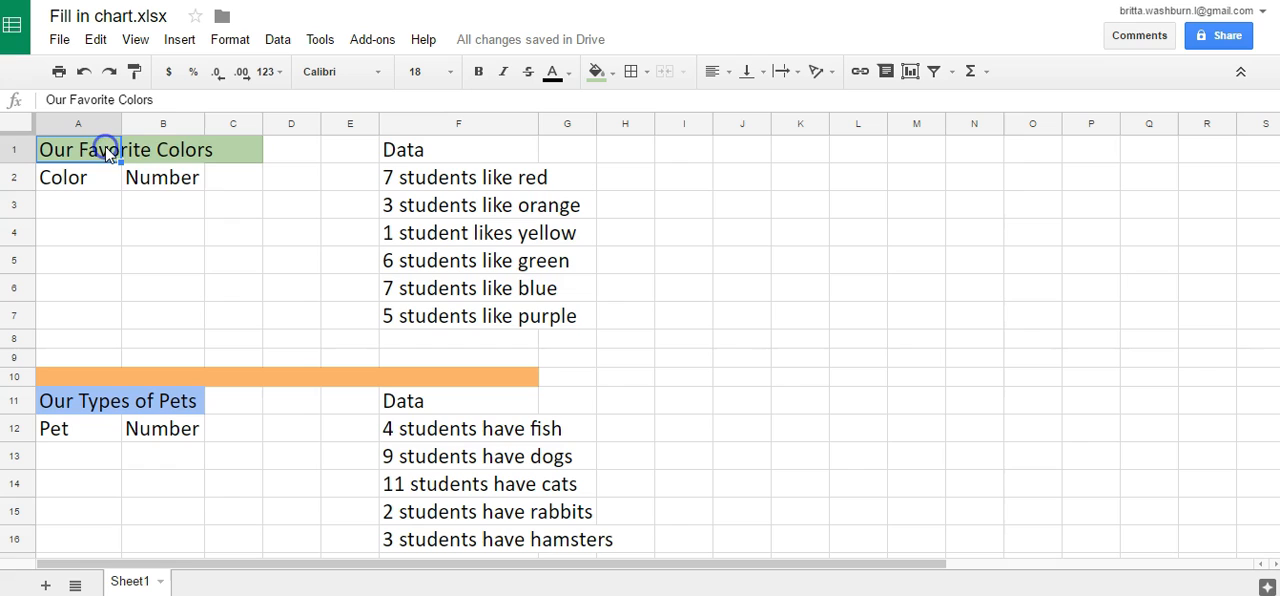
double_click(174, 150)
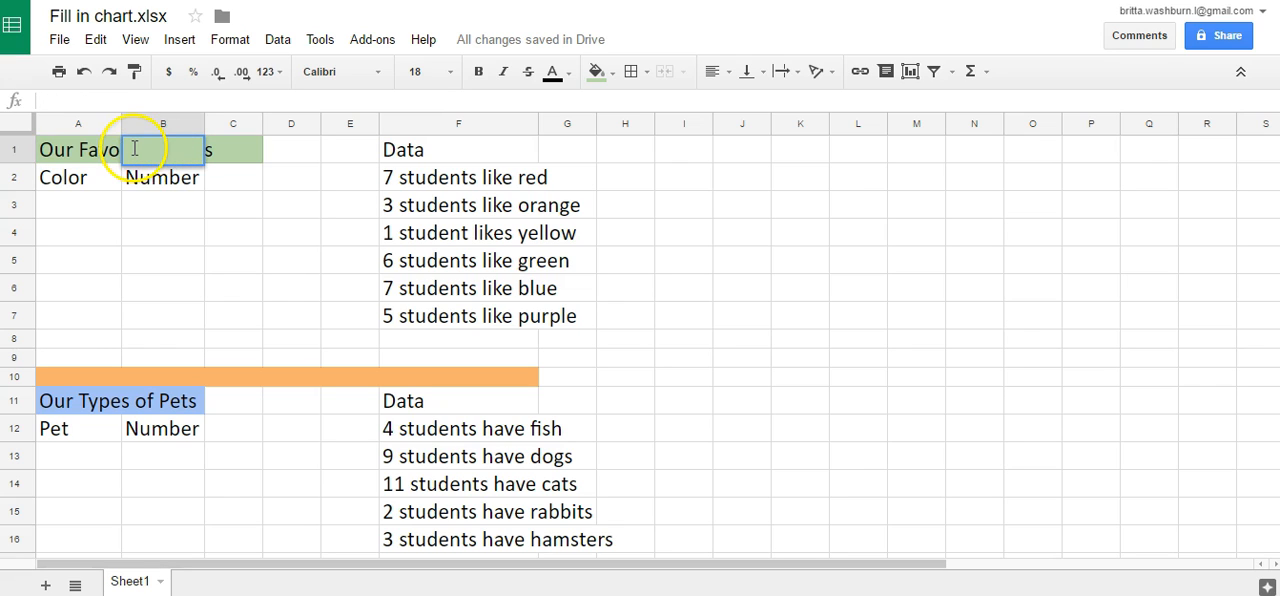
click(162, 233)
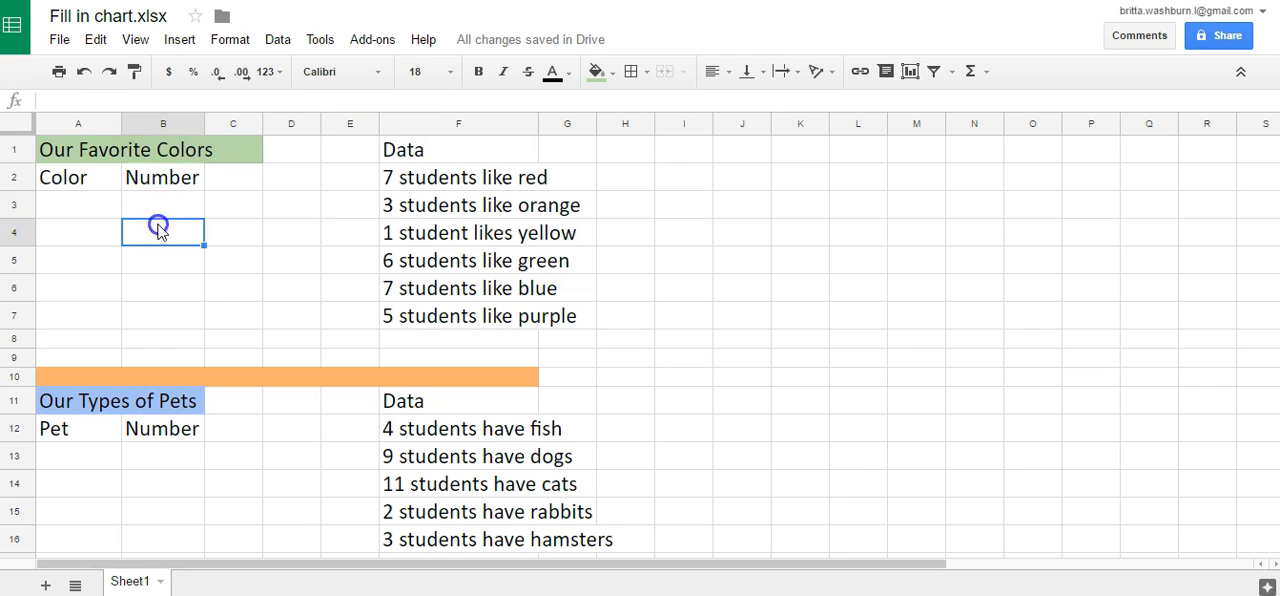
double_click(175, 151)
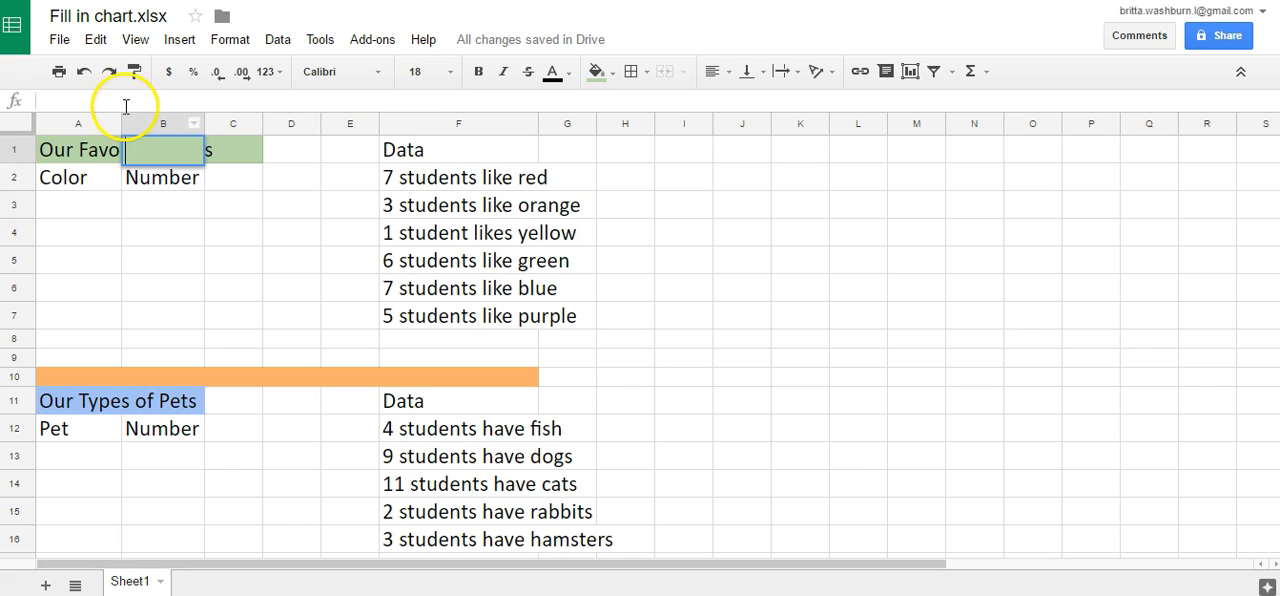
click(90, 158)
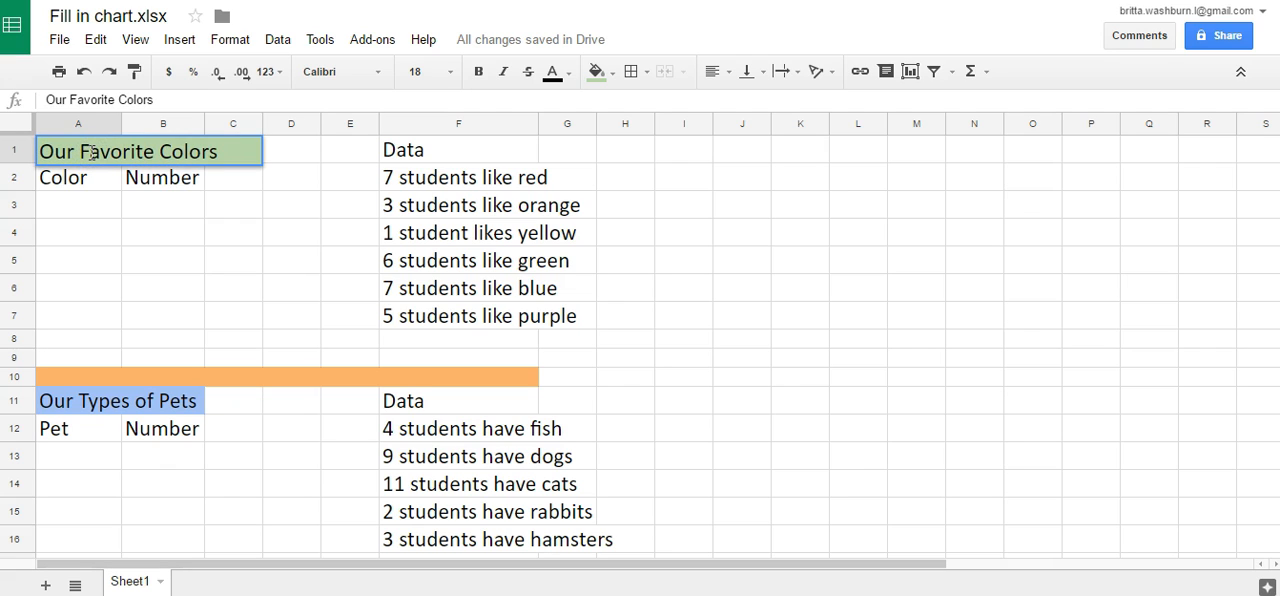
- Review the color table's title, its Color and Number columns, and the first two student statements in the Data column
click(109, 212)
click(100, 152)
click(103, 100)
click(156, 100)
click(92, 175)
click(91, 205)
click(157, 178)
click(155, 205)
click(46, 210)
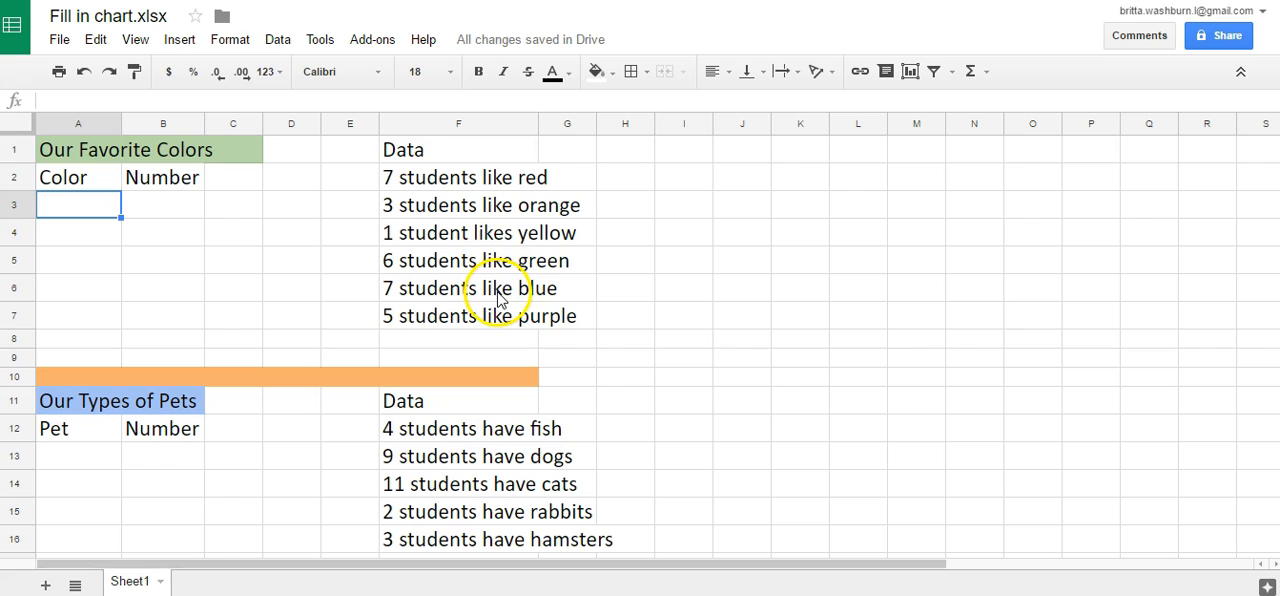
click(440, 180)
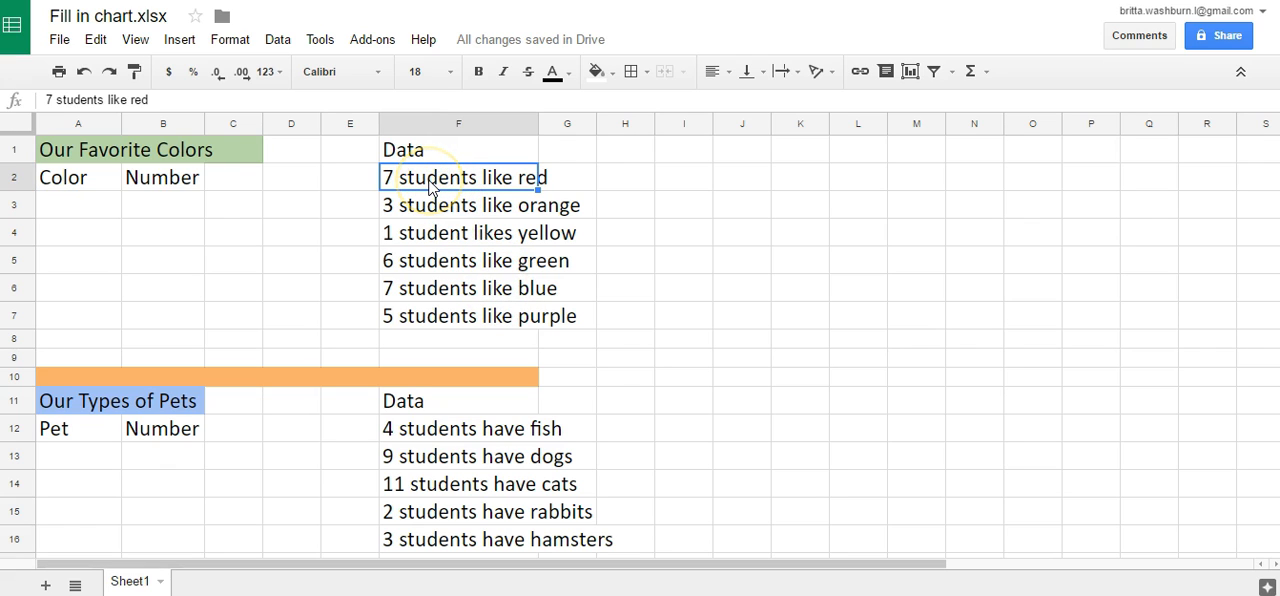
click(443, 210)
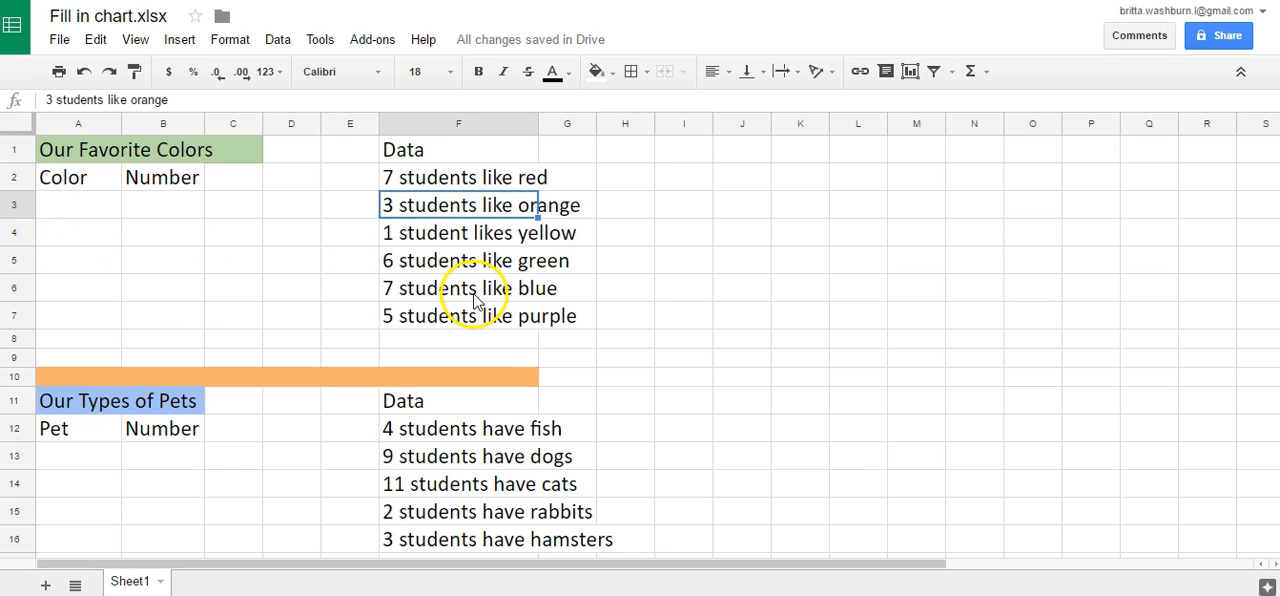
- Enter red, orange and yellow in cells A3 to A5 under the Color heading
click(88, 205)
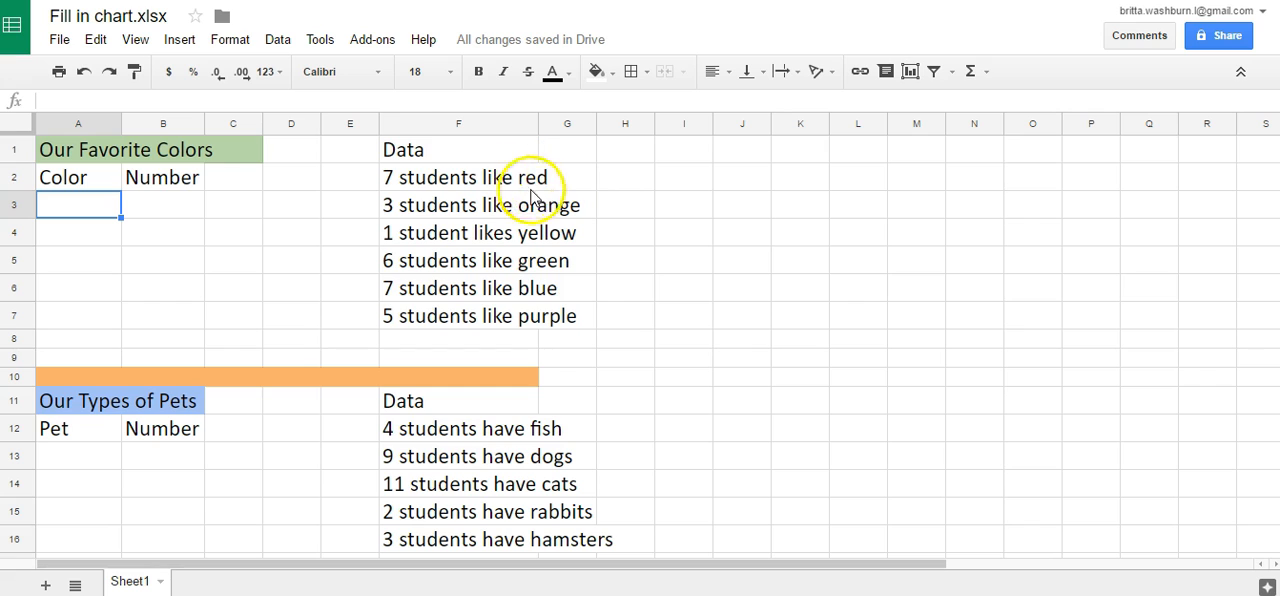
click(87, 215)
text(red)
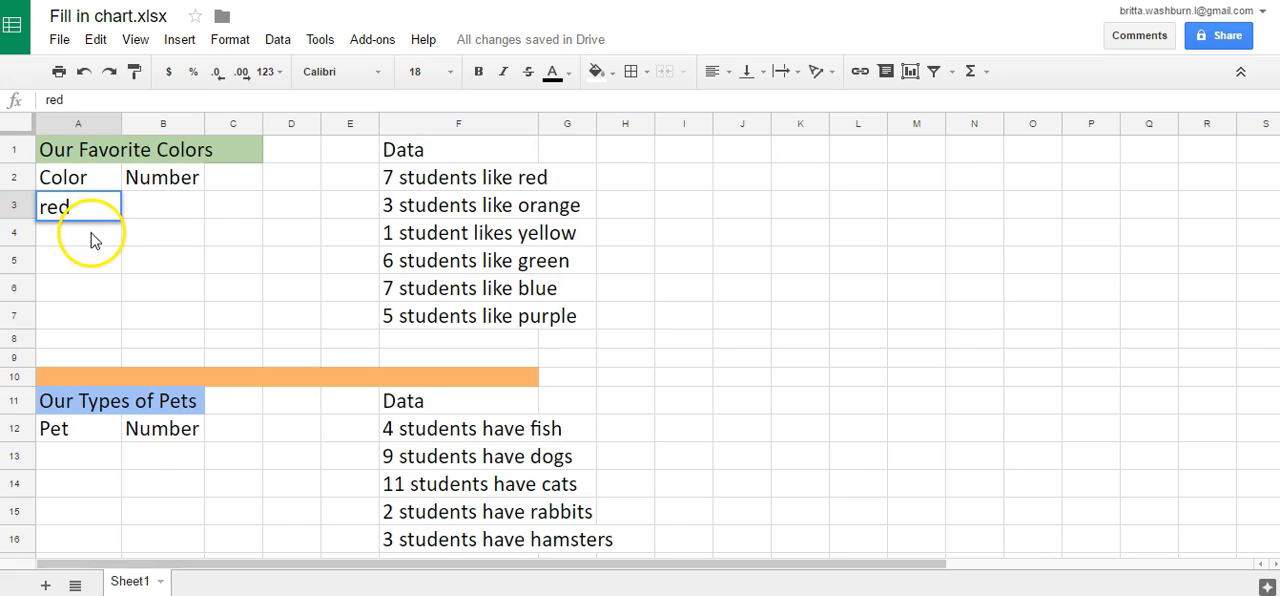
click(92, 237)
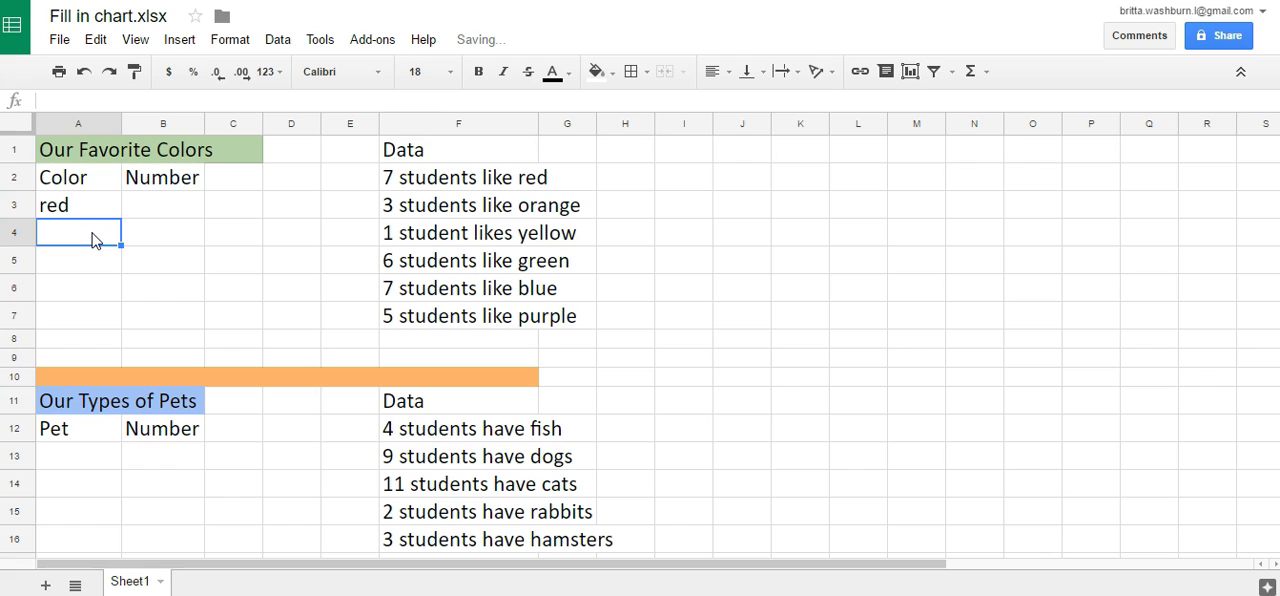
text(orange)
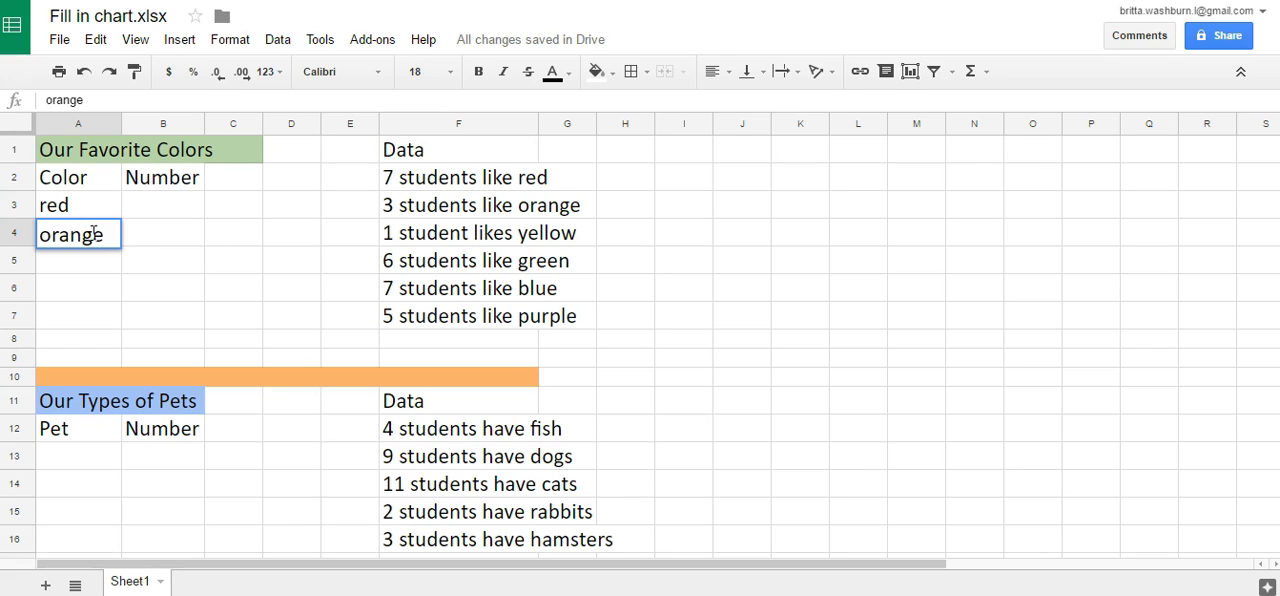
key(Return)
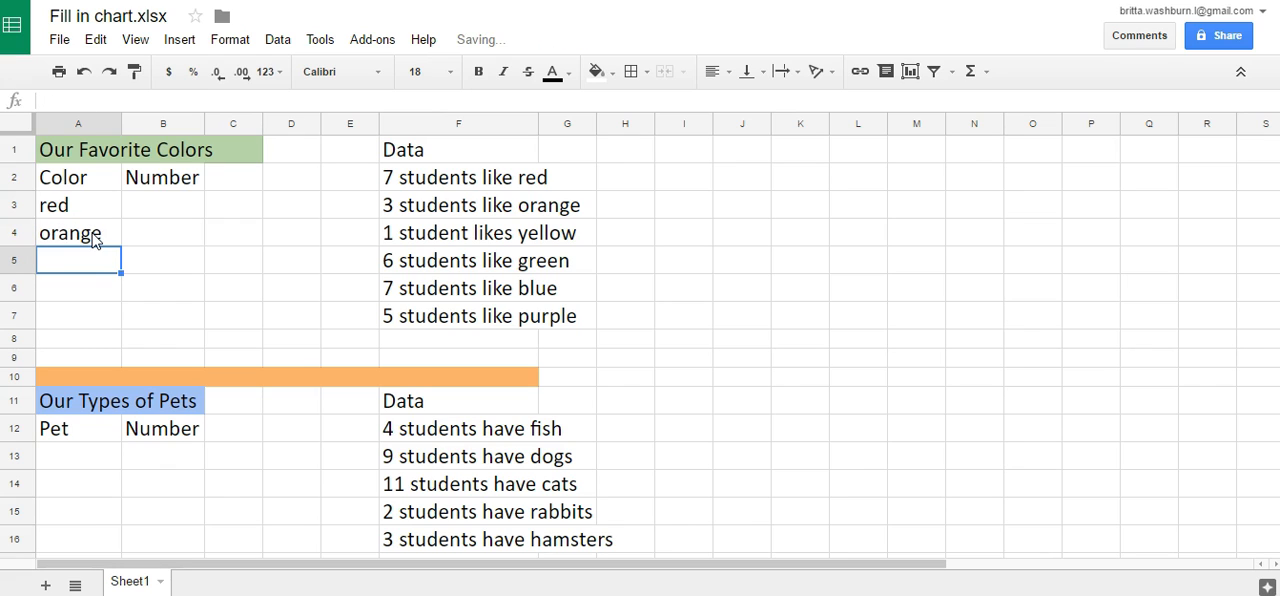
text(yellow)
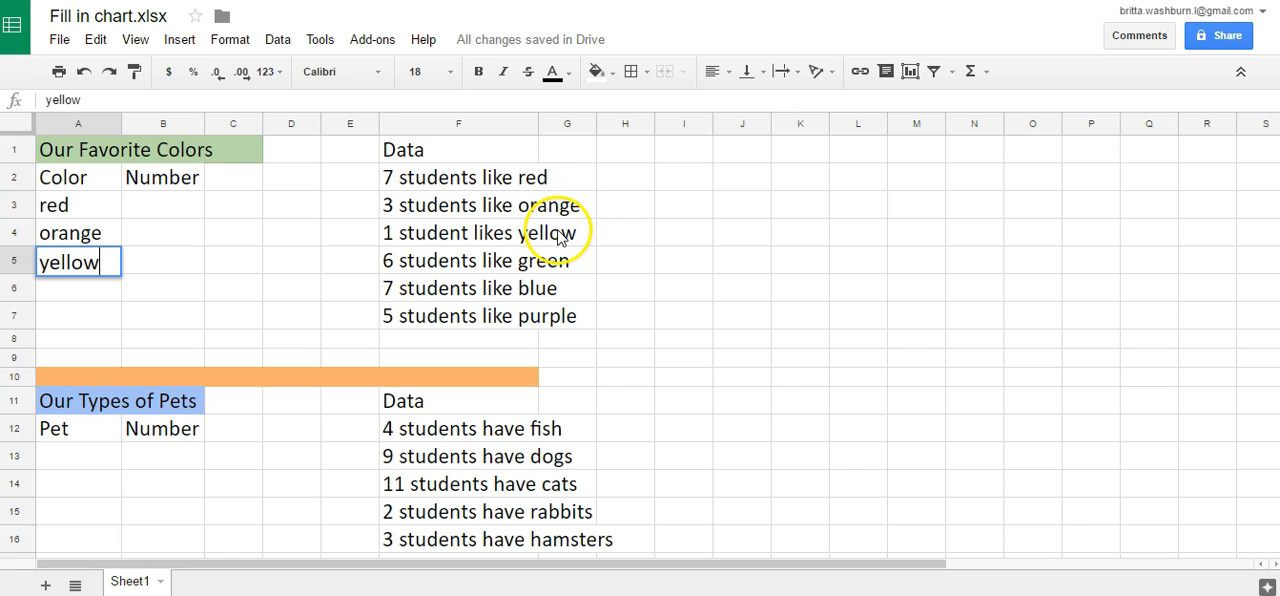
- Continue the Color column with green, blue and purple in cells A6 to A8
click(106, 289)
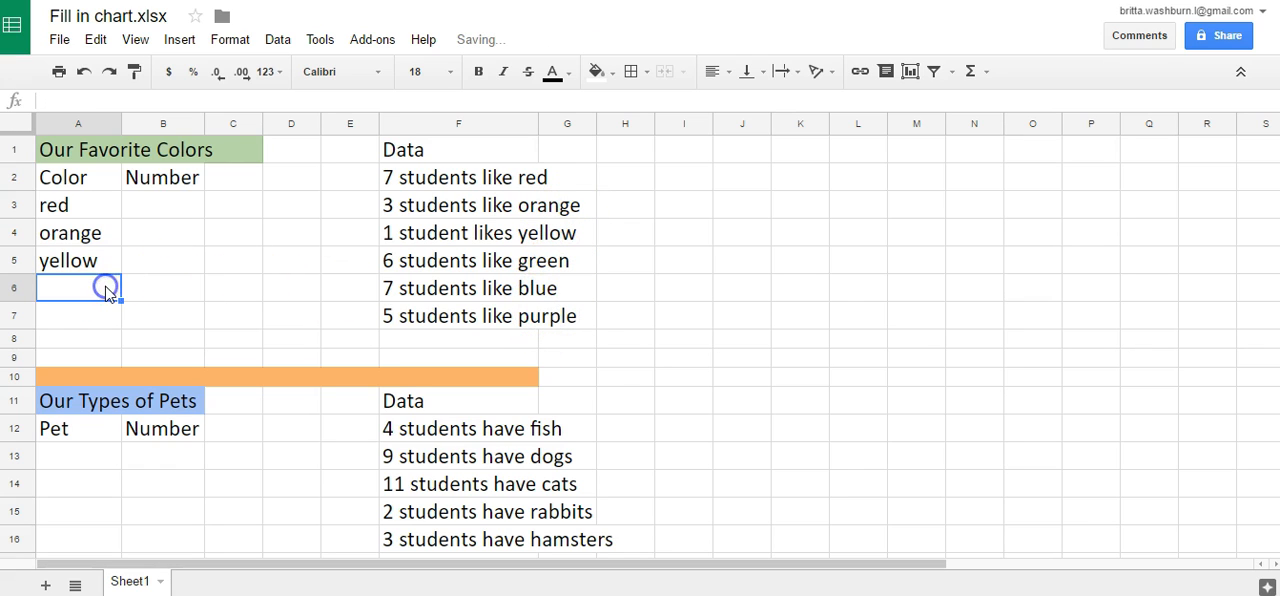
text(green)
click(119, 333)
text(blue)
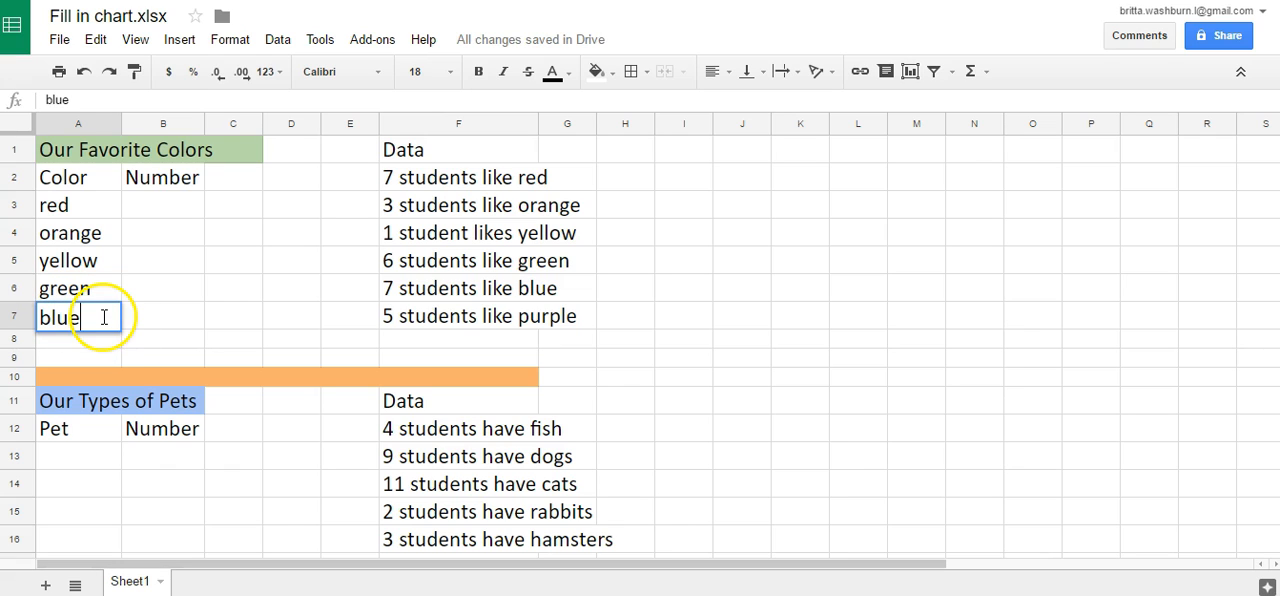
click(104, 343)
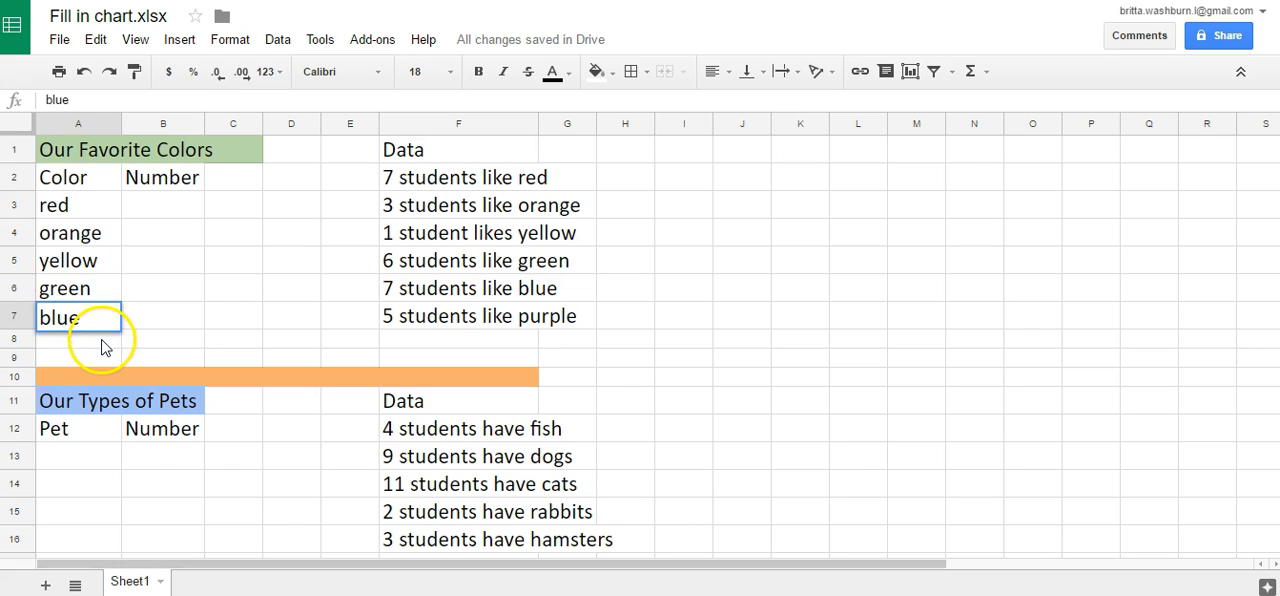
text(purple)
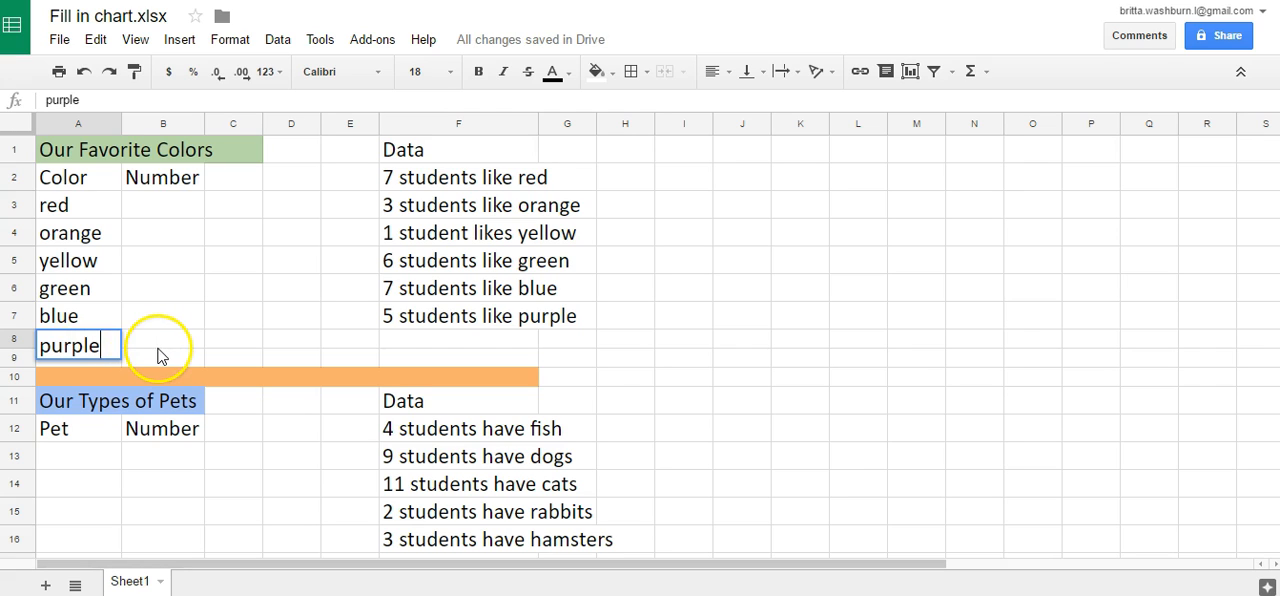
click(157, 345)
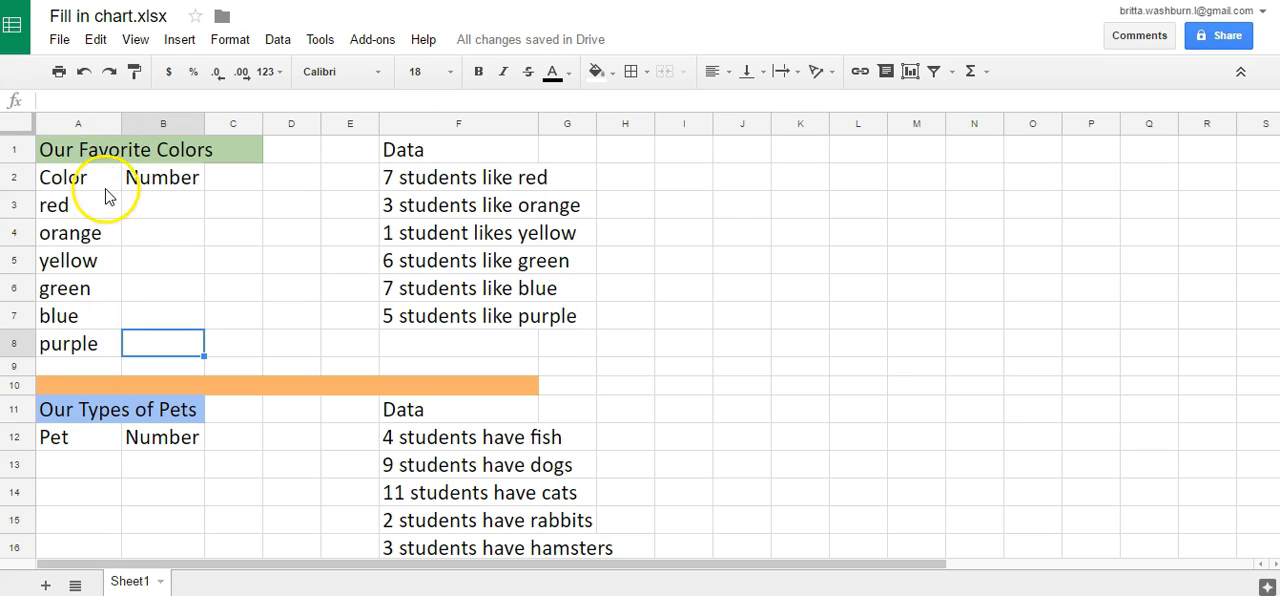
- Enter 7, 3 and 1 in cells B3 to B5 as the student numbers for red, orange and yellow
click(161, 203)
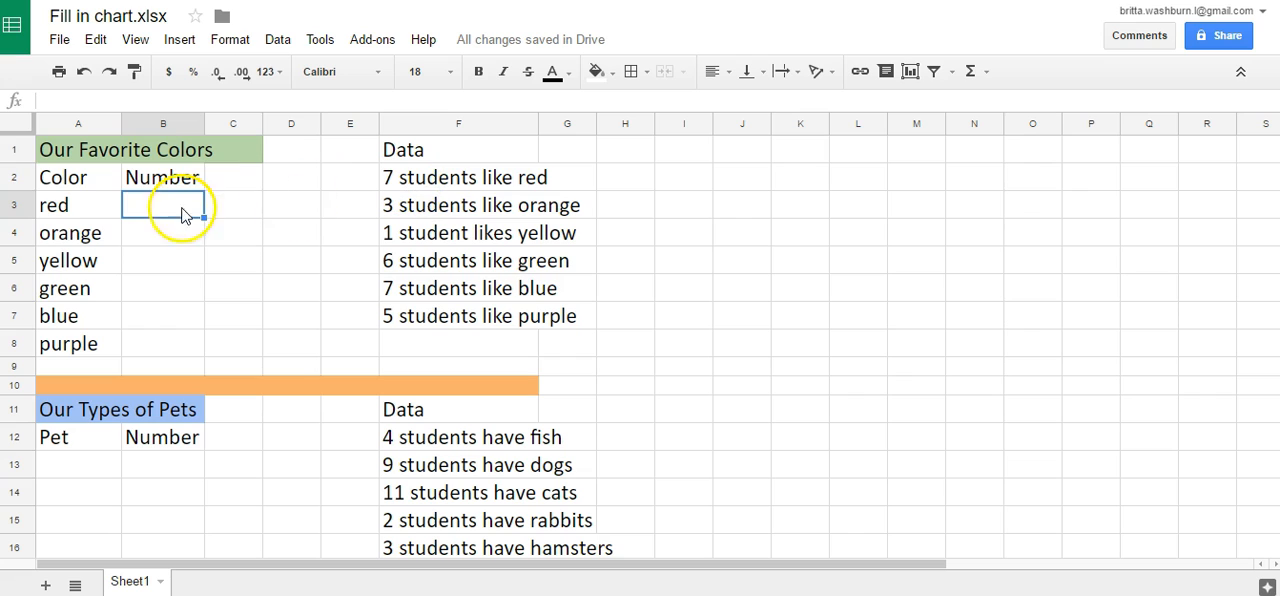
click(159, 206)
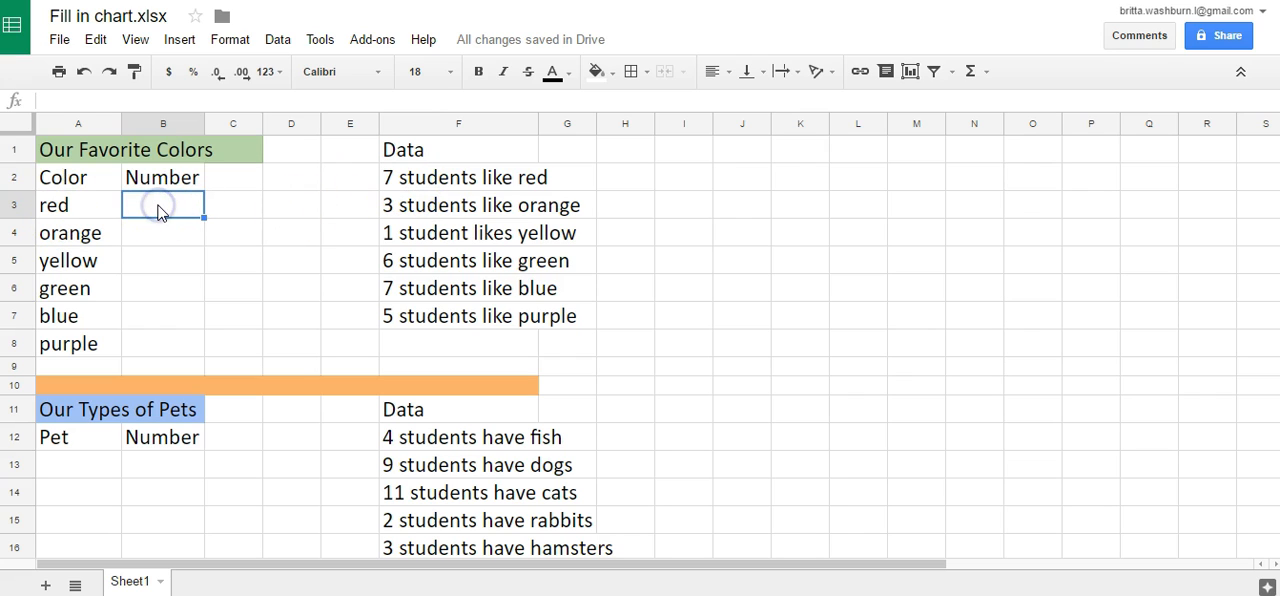
text(7)
click(150, 228)
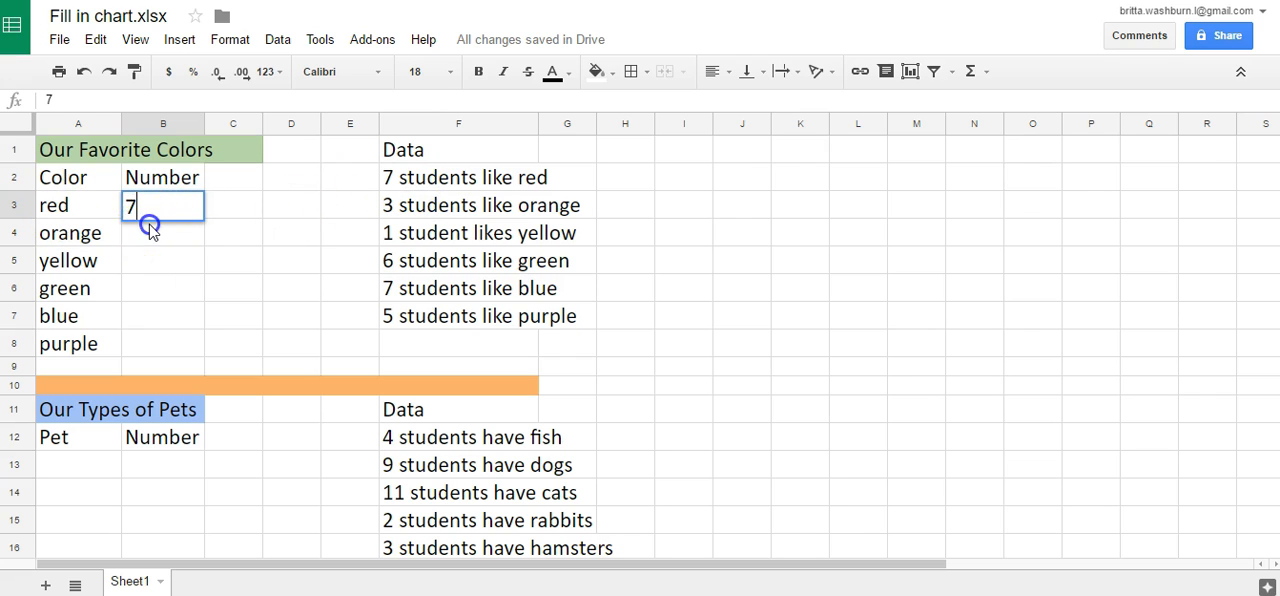
text(3)
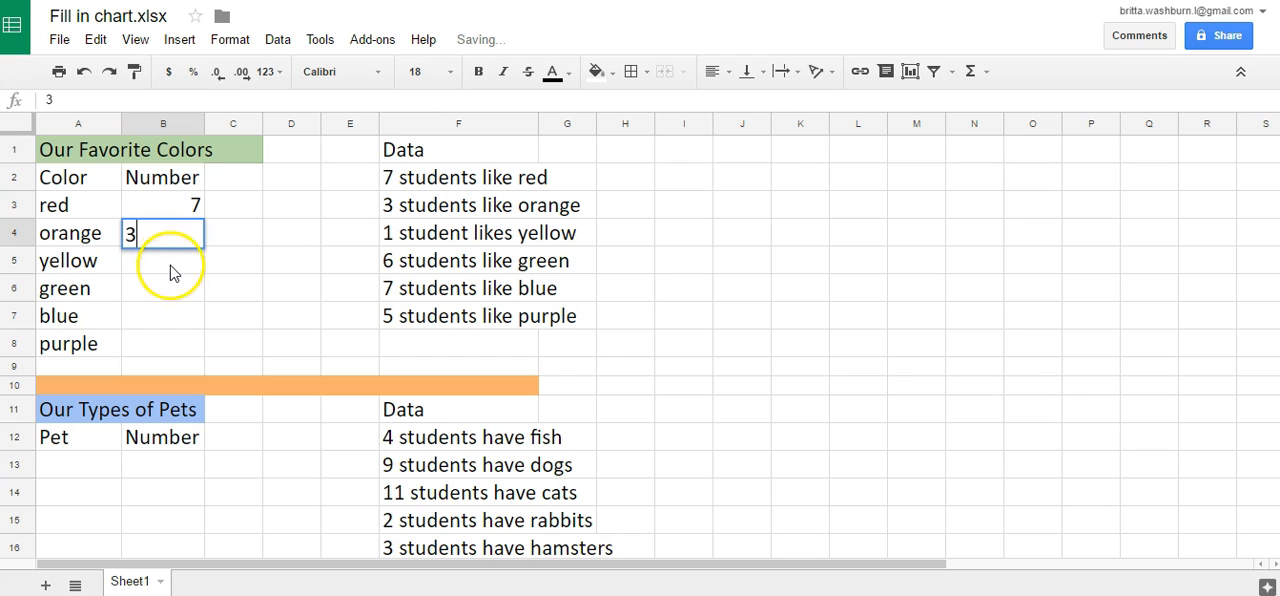
click(163, 263)
text(1)
- Complete the color table's Number column with 6 for green, 7 for blue and 5 for purple in cells B6 to B8
click(166, 289)
text(6)
click(177, 320)
text(7)
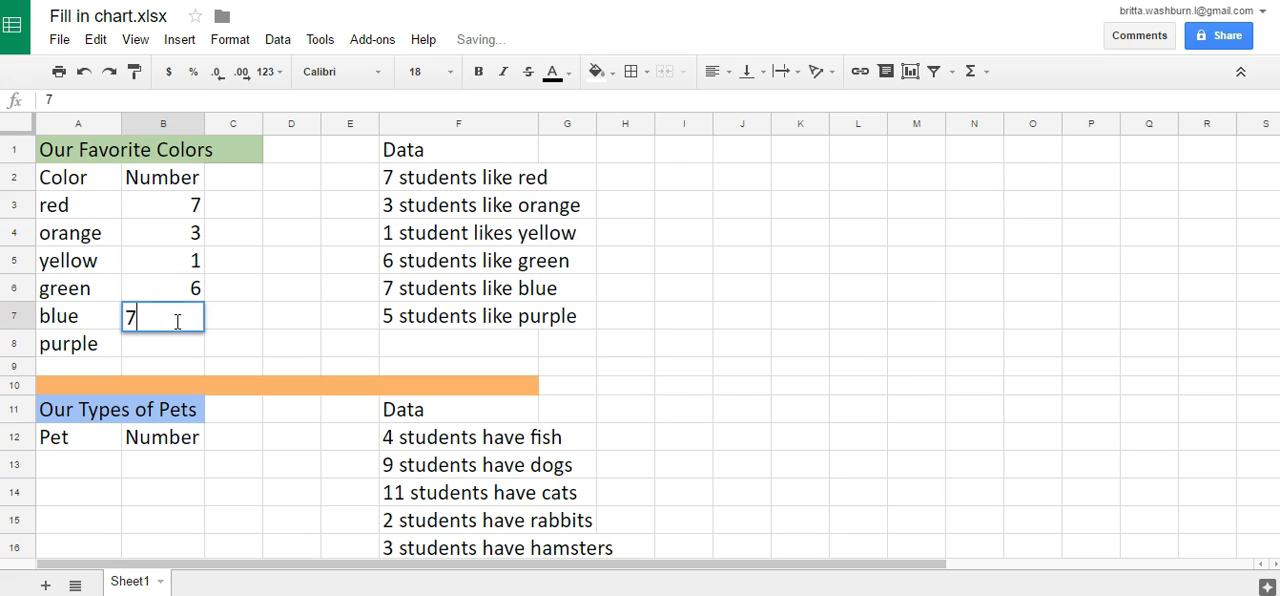
click(178, 345)
text(5)
click(237, 350)
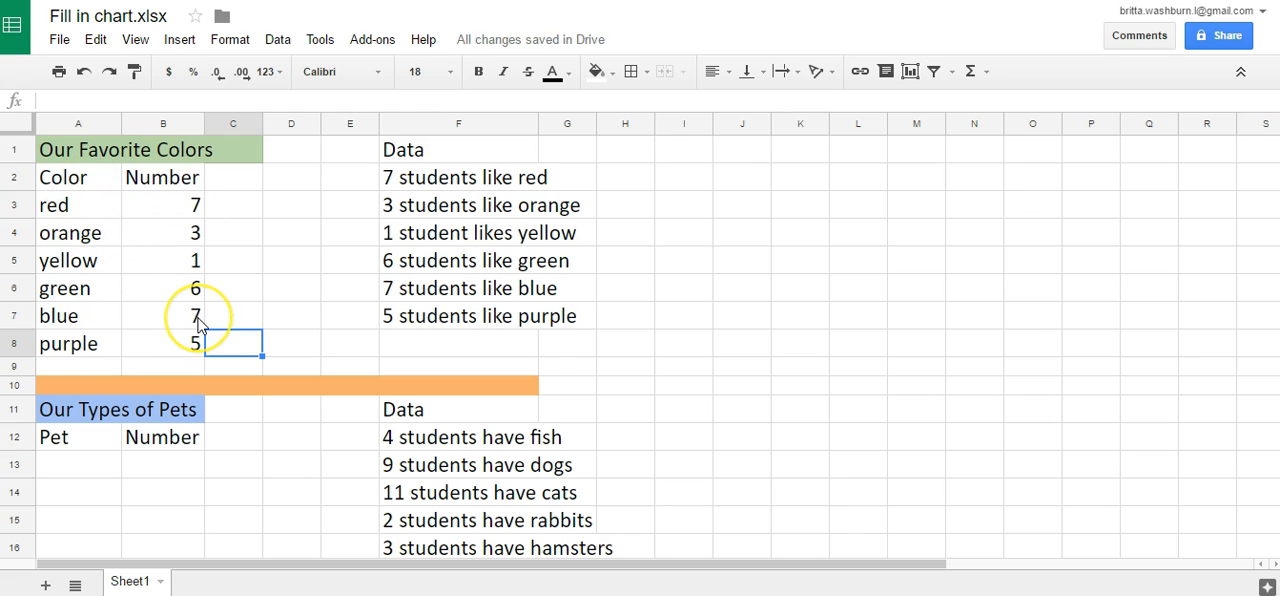
- Review the filled-in color table, comparing the numbers for orange and green in the Number column
drag(77, 175, 176, 352)
click(160, 320)
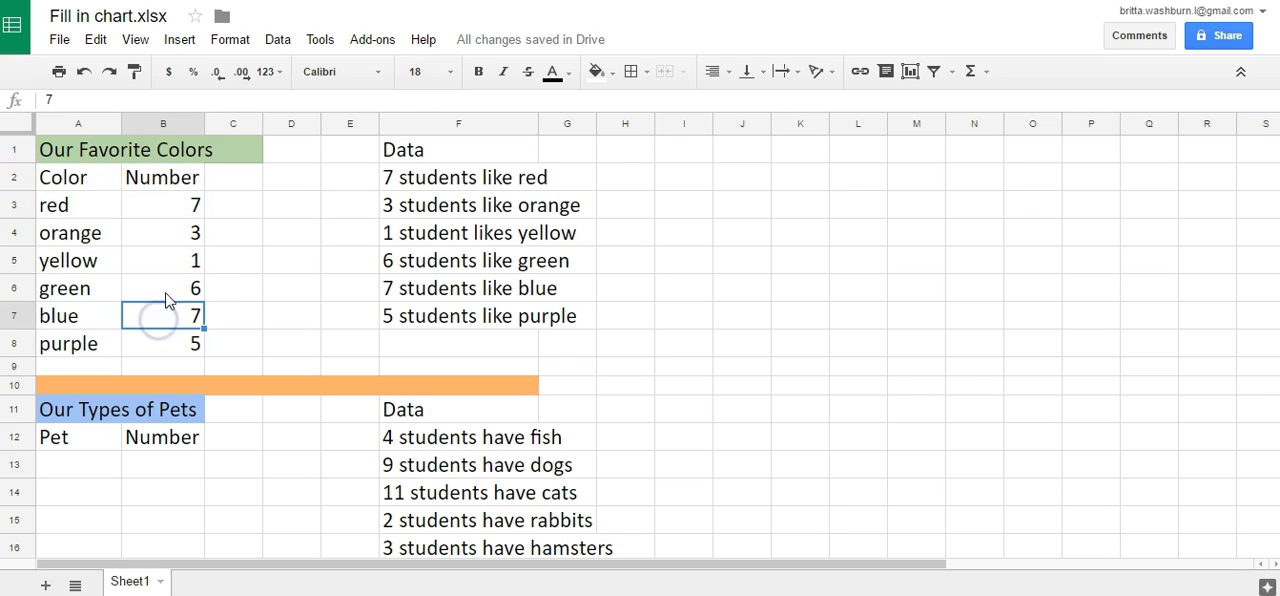
click(230, 243)
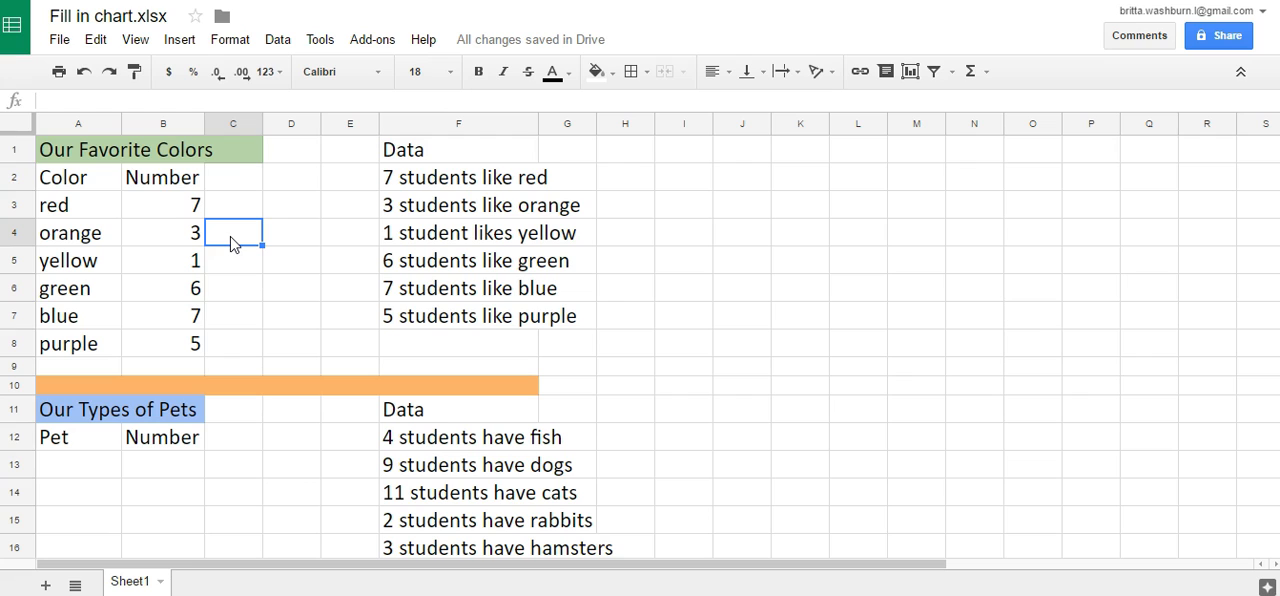
click(168, 245)
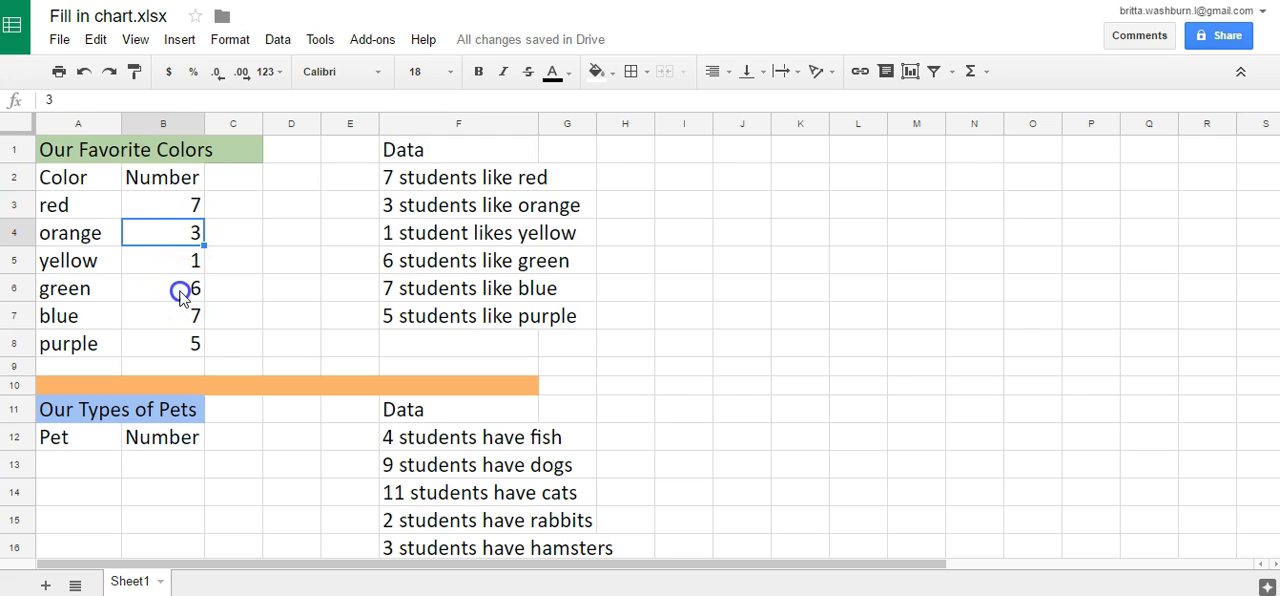
click(180, 292)
click(162, 233)
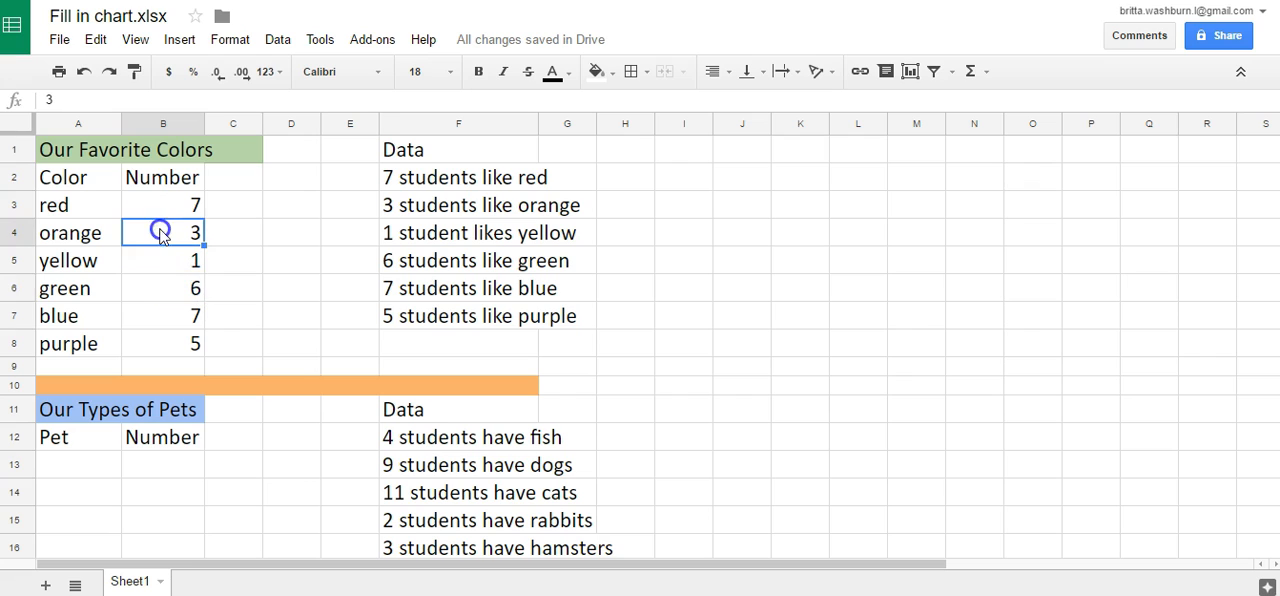
click(166, 296)
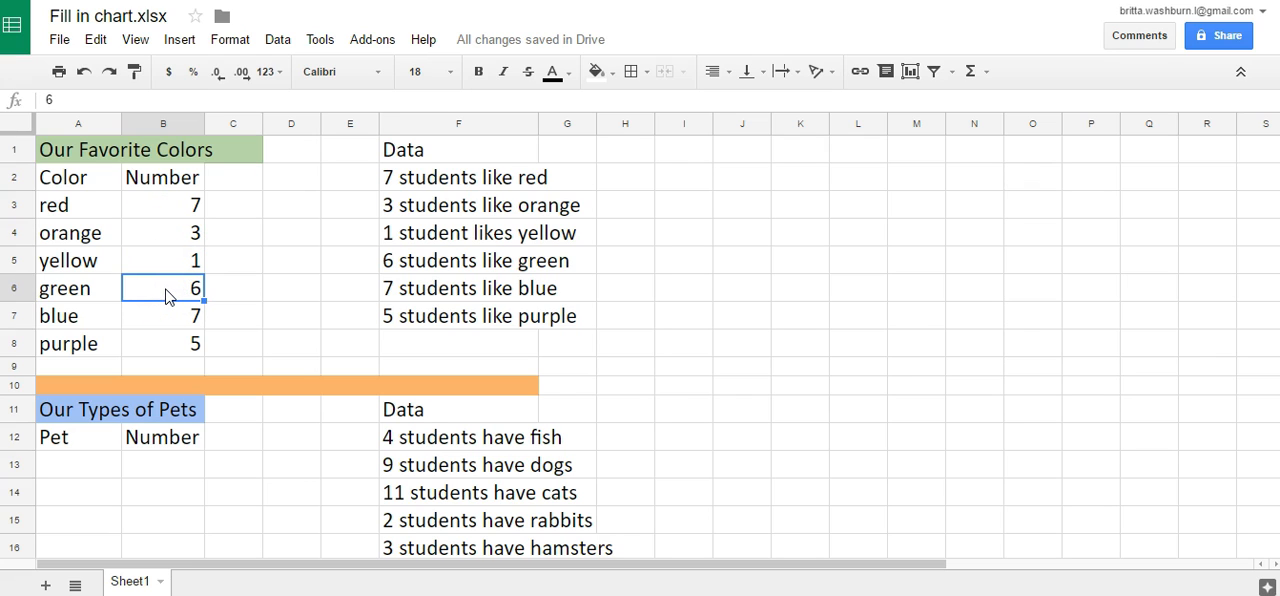
click(155, 230)
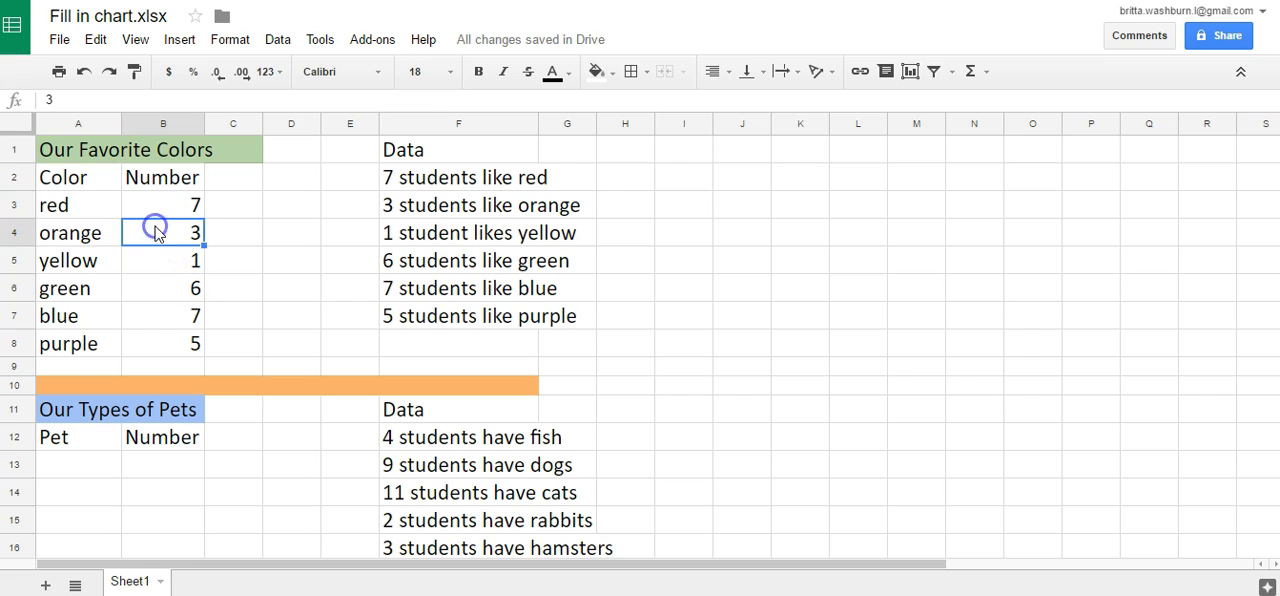
click(163, 287)
click(249, 287)
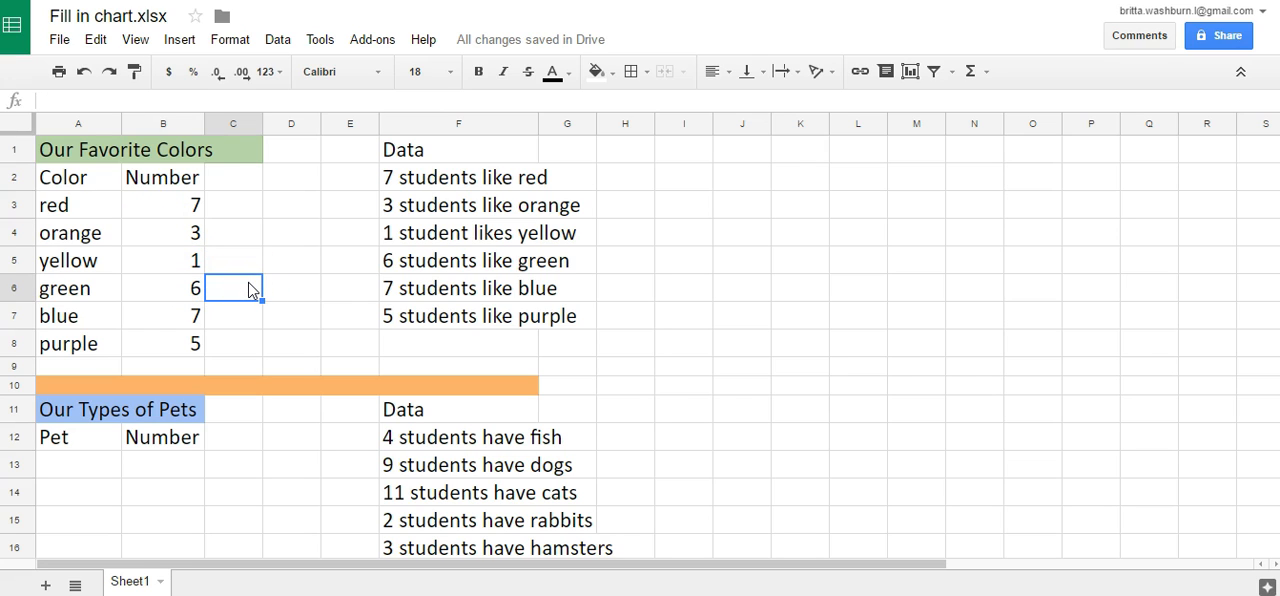
- Enter fish, dogs and cats in cells A13 to A15 under the Pet heading of the Our Types of Pets table
scroll(235, 305, down, 2)
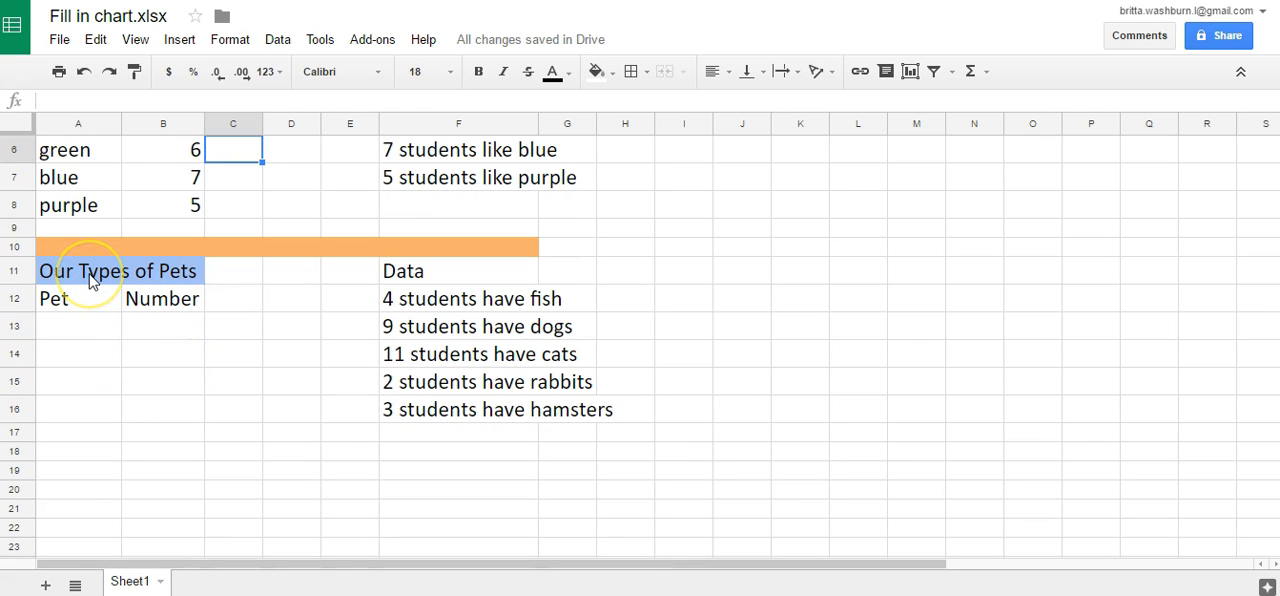
click(100, 327)
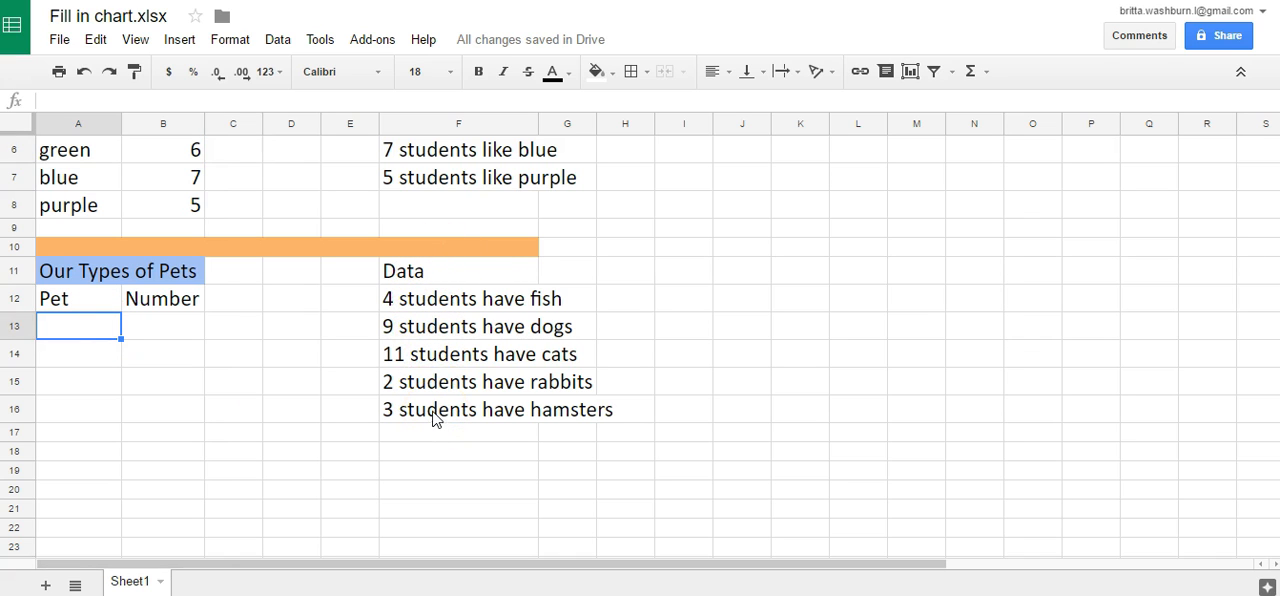
click(92, 330)
text(fish)
key(Return)
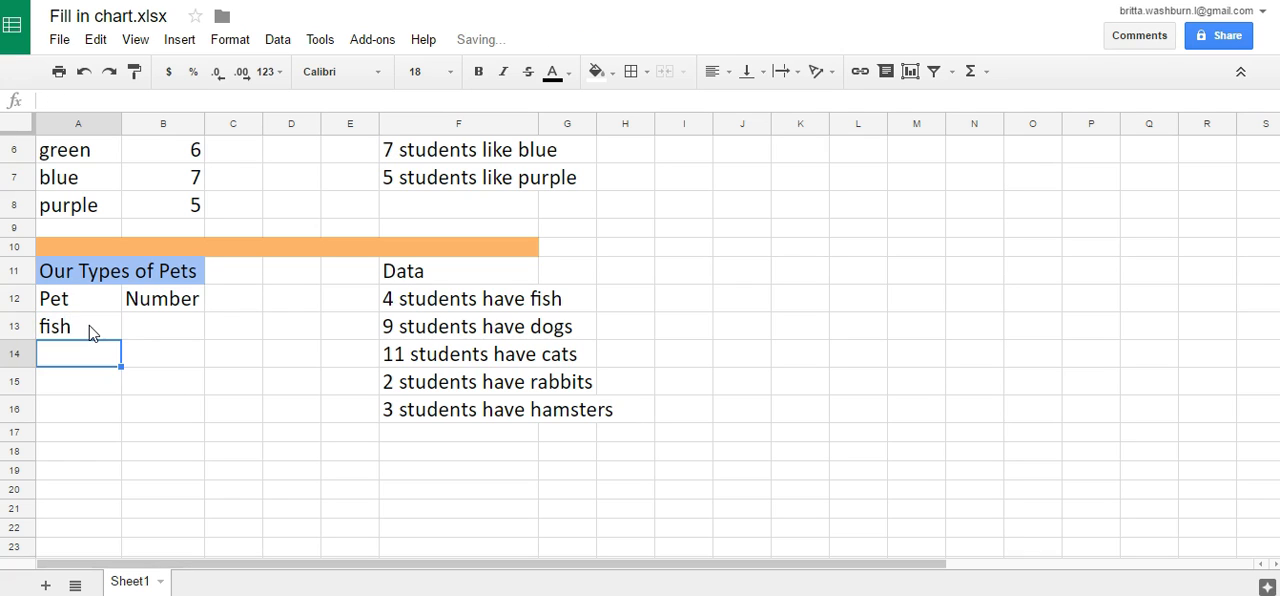
text(dogs)
key(Return)
text(cats)
key(Return)
- Continue the Pet column with rabbits and hamsters in cells A16 and A17
text(rabbits)
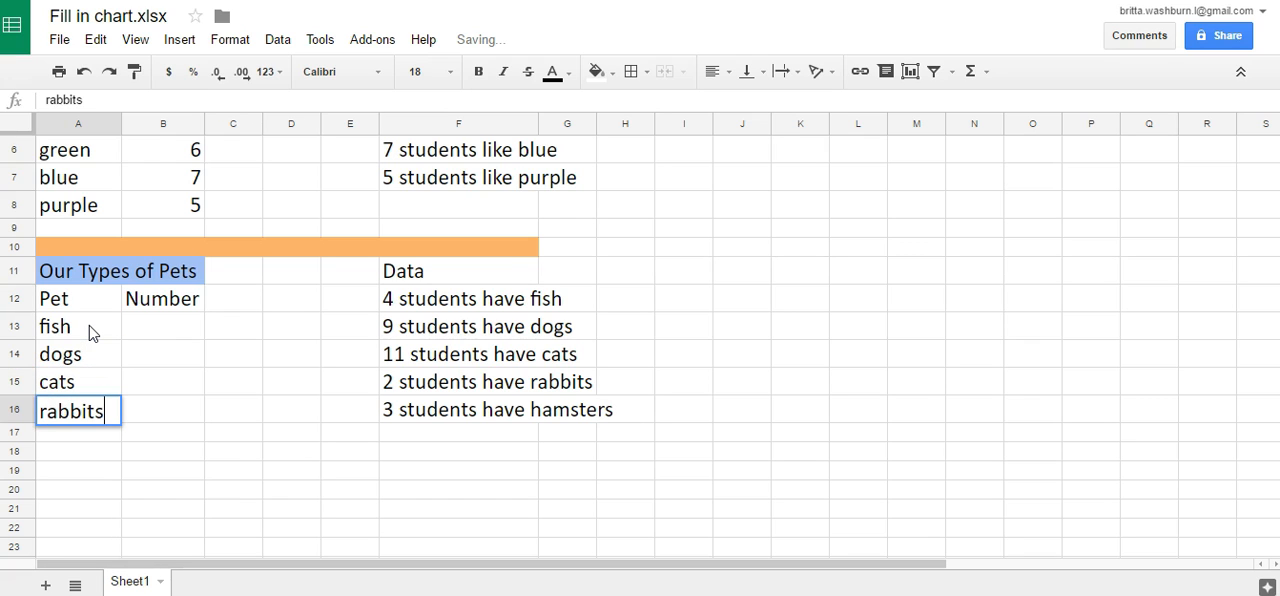
key(Return)
text(h)
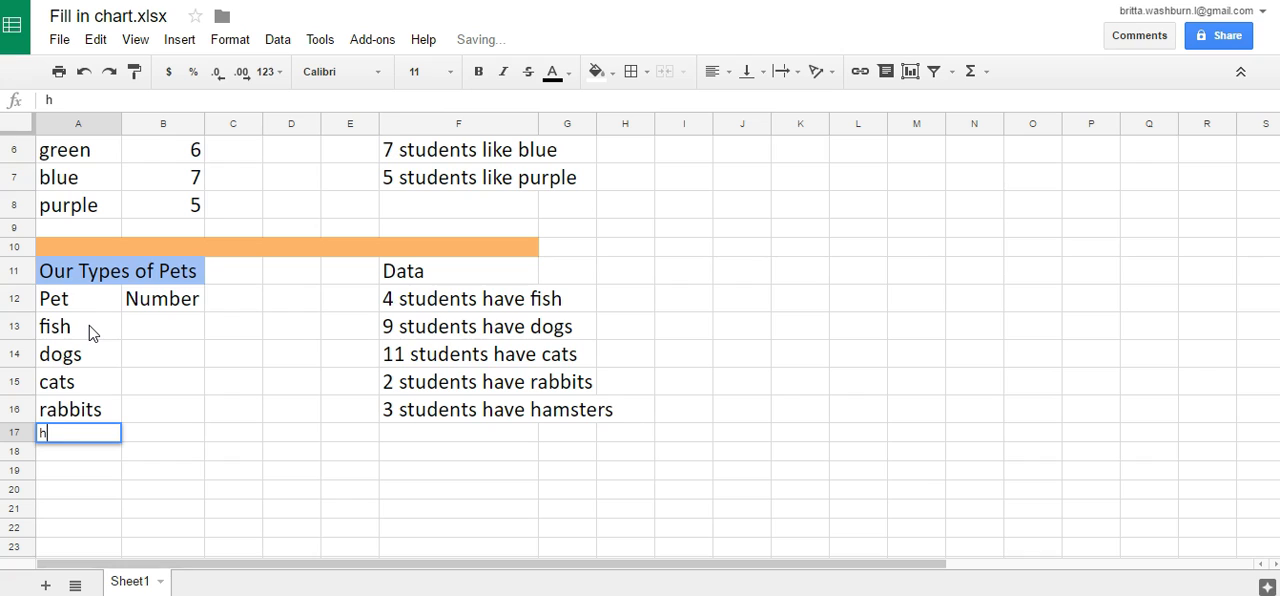
text(amsters)
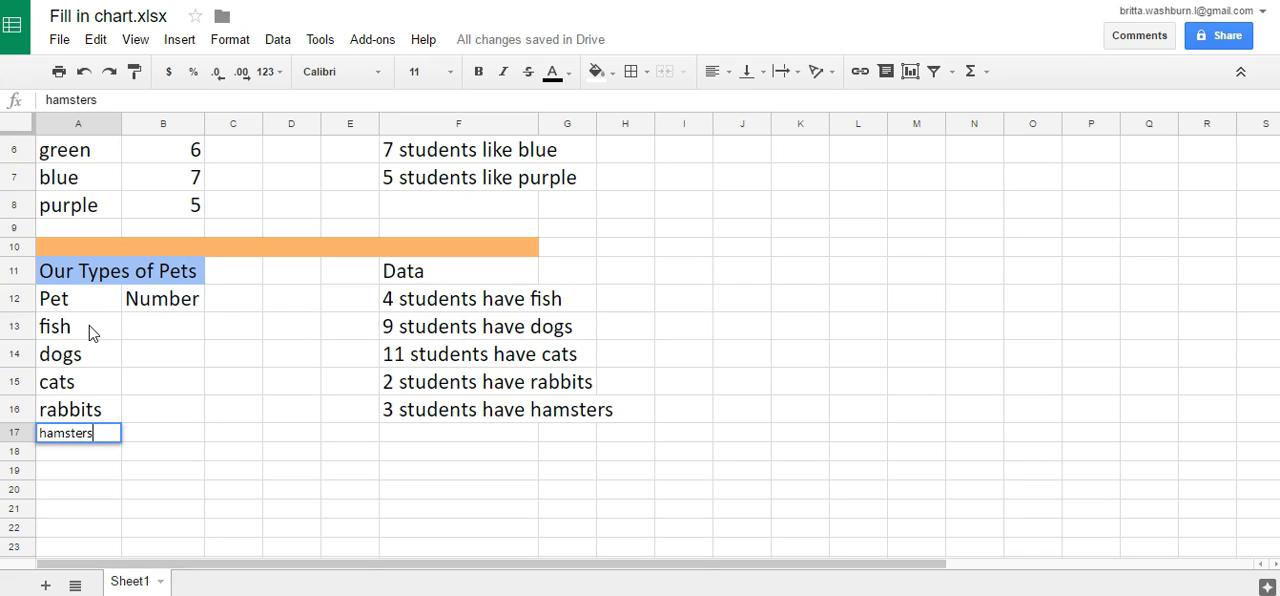
key(Return)
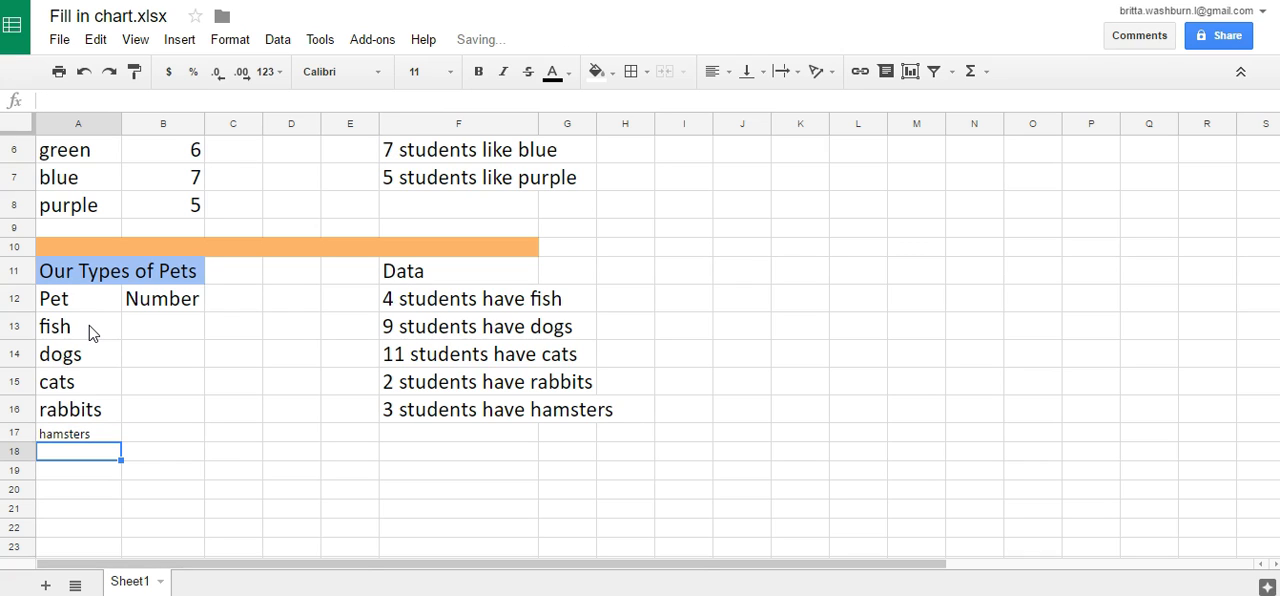
- Set the font size of the hamsters entry in cell A17 to 18
click(98, 434)
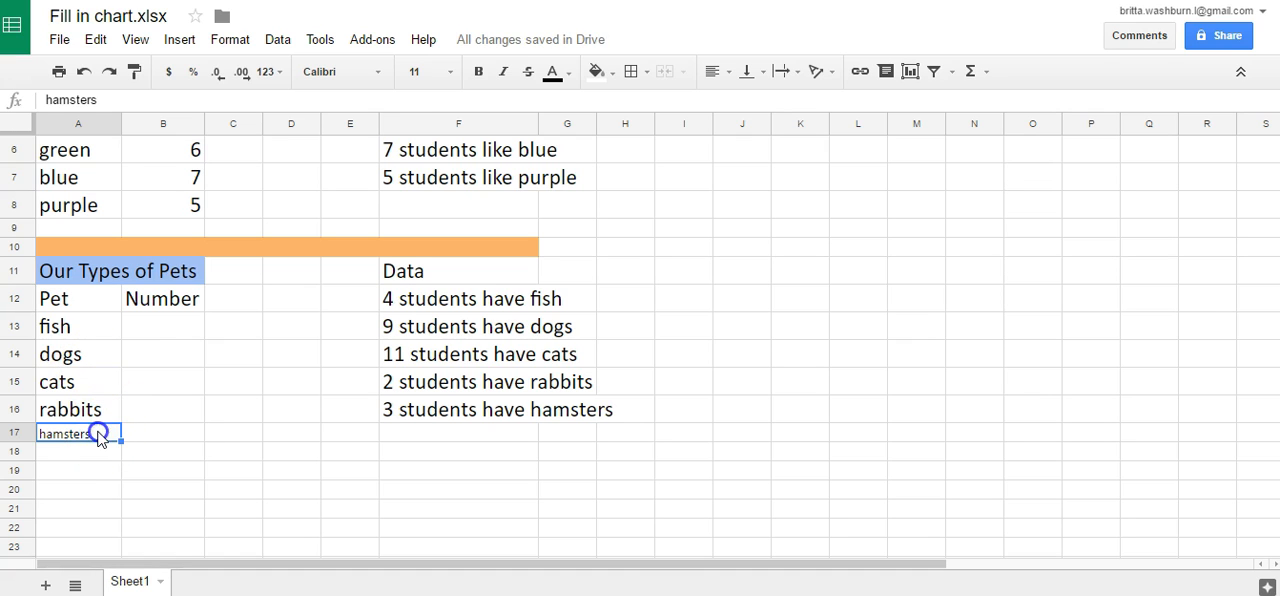
click(452, 72)
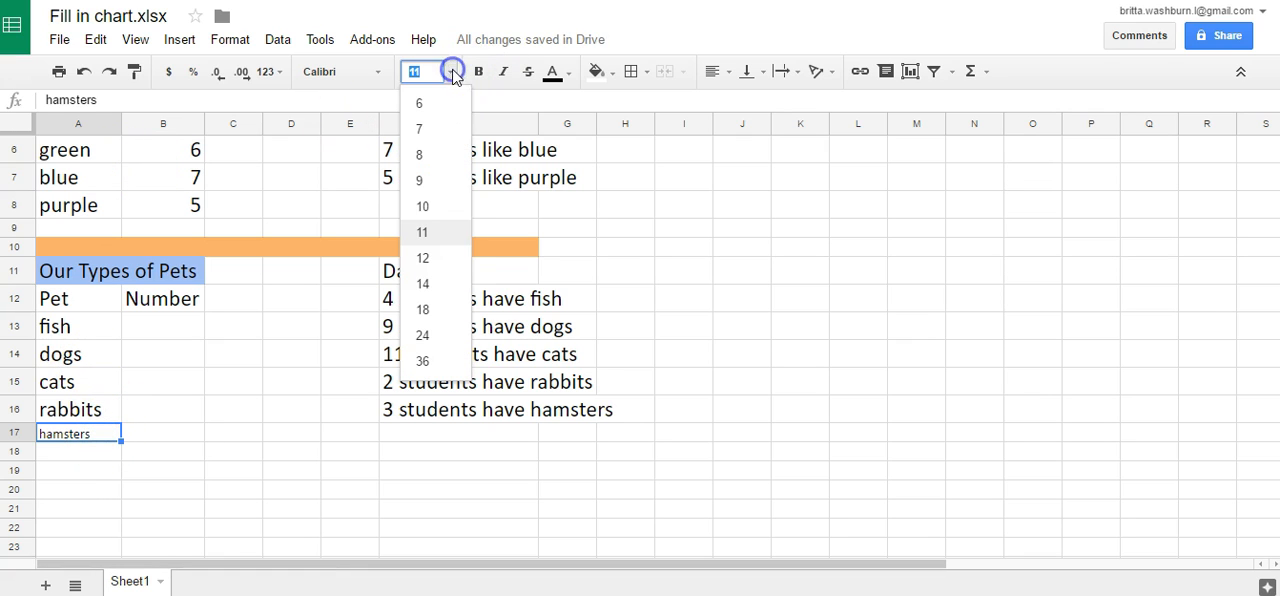
click(439, 277)
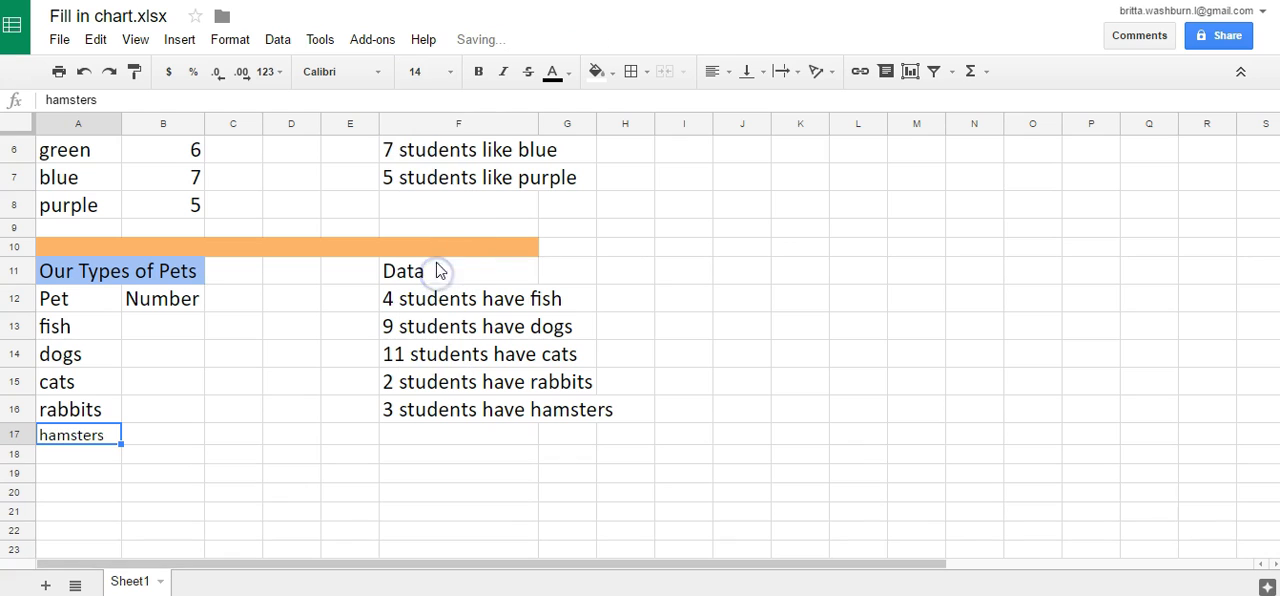
click(440, 72)
click(438, 318)
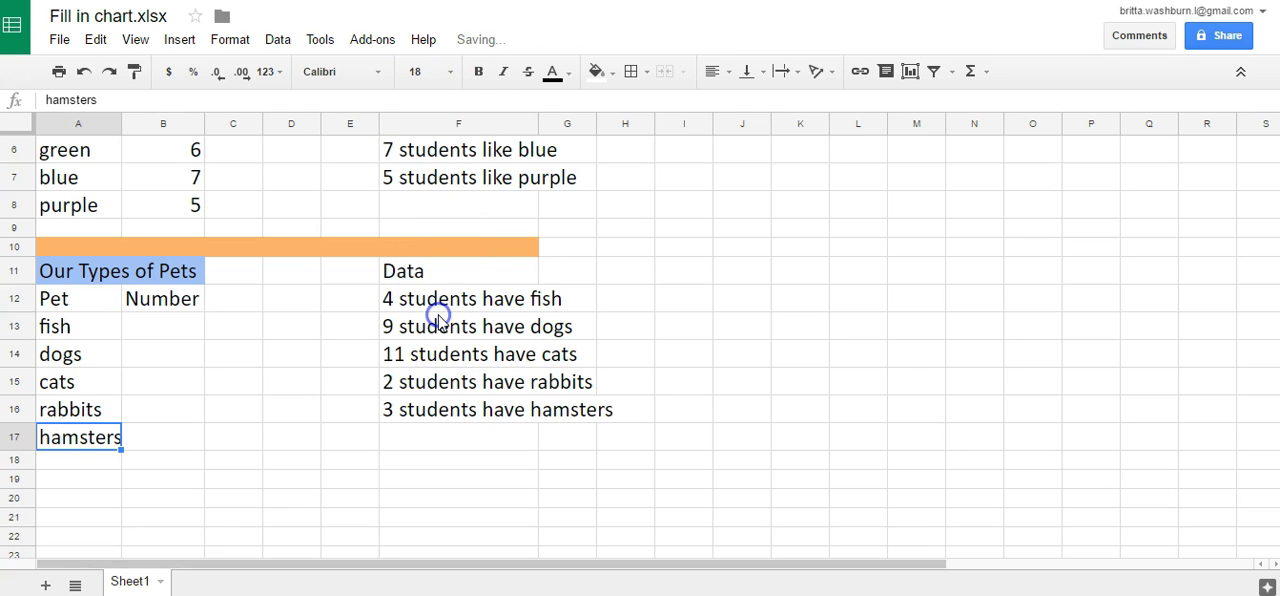
- Enter 4, 9 and 11 in cells B13 to B15 as the student numbers for fish, dogs and cats
click(157, 435)
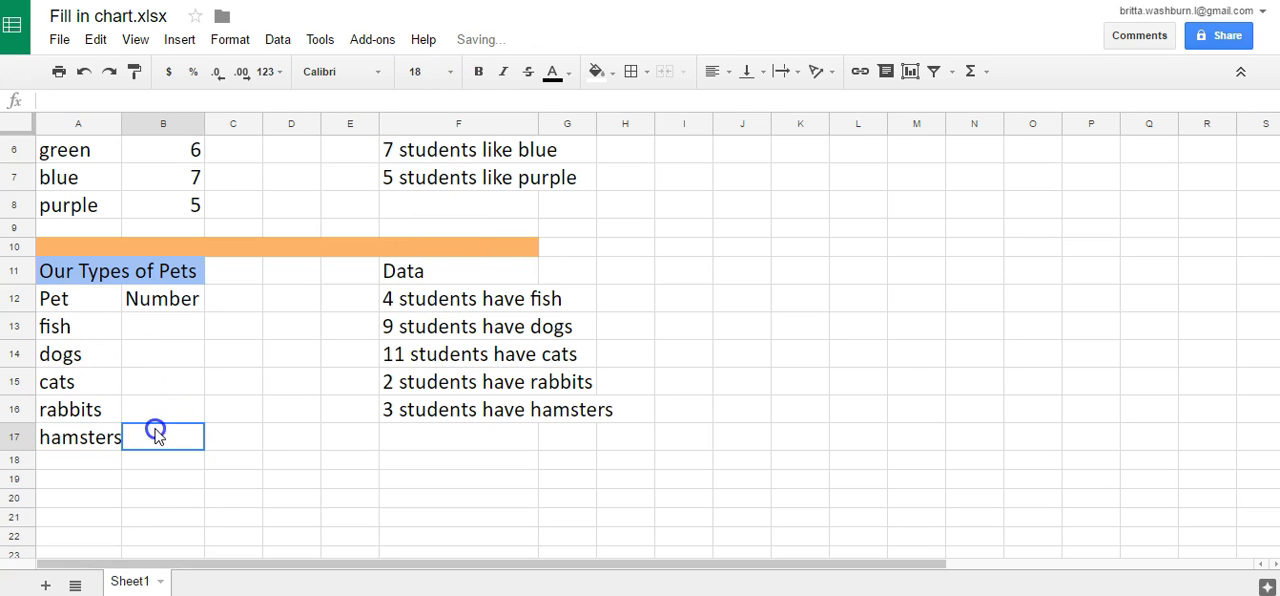
click(157, 330)
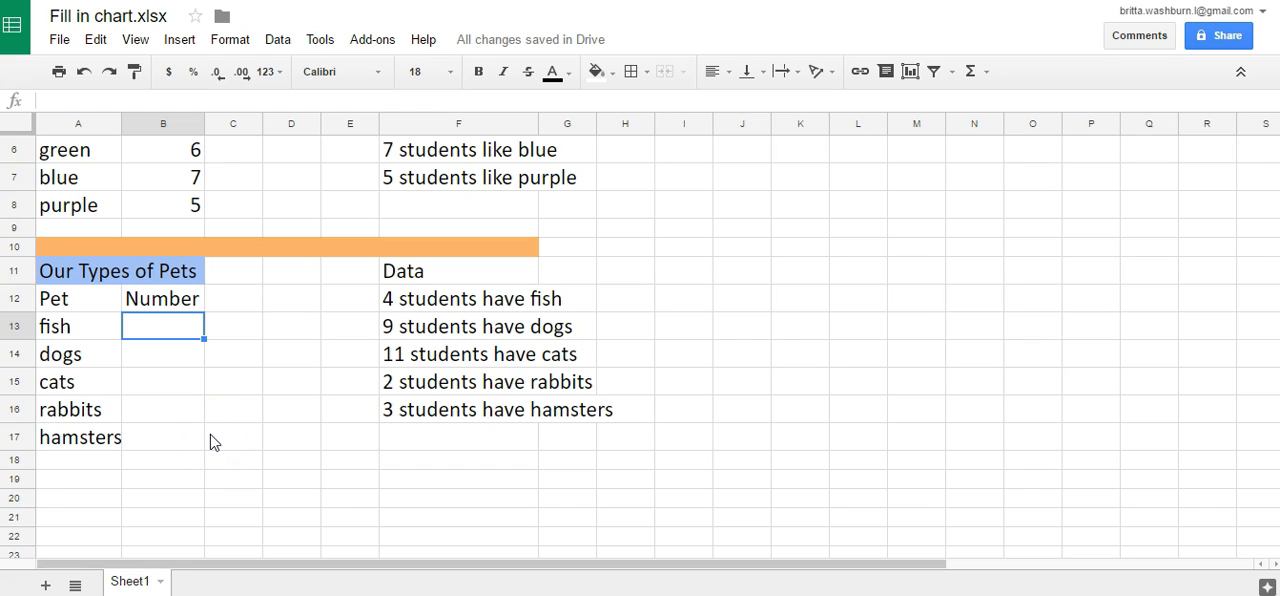
click(166, 326)
text(4)
click(165, 355)
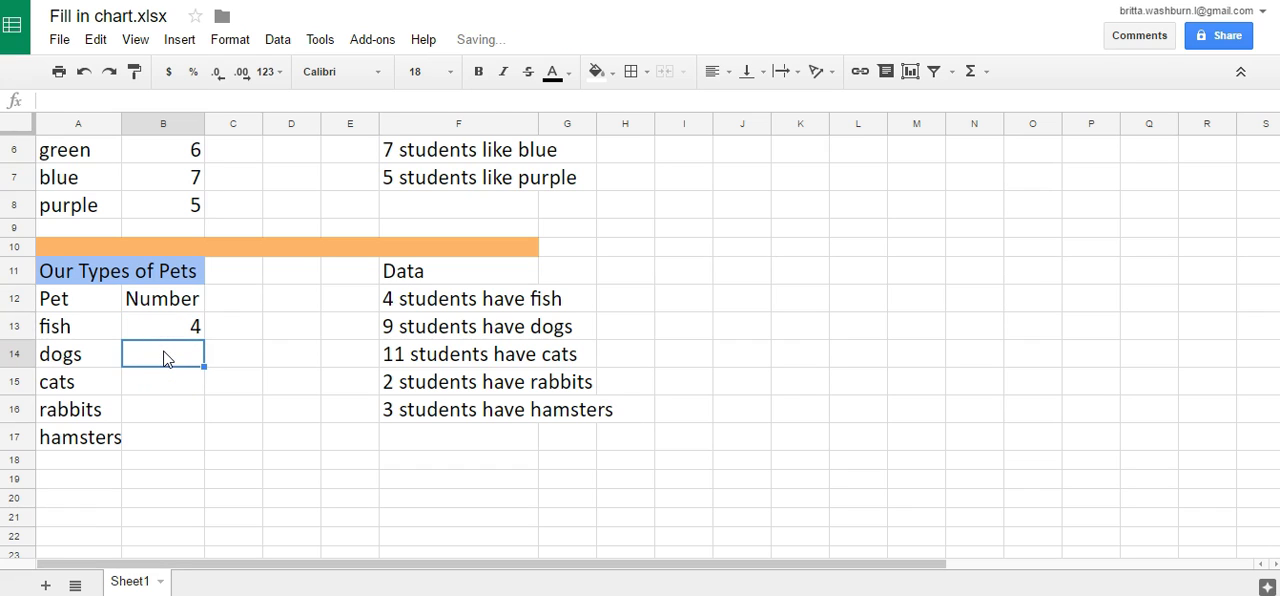
text(9)
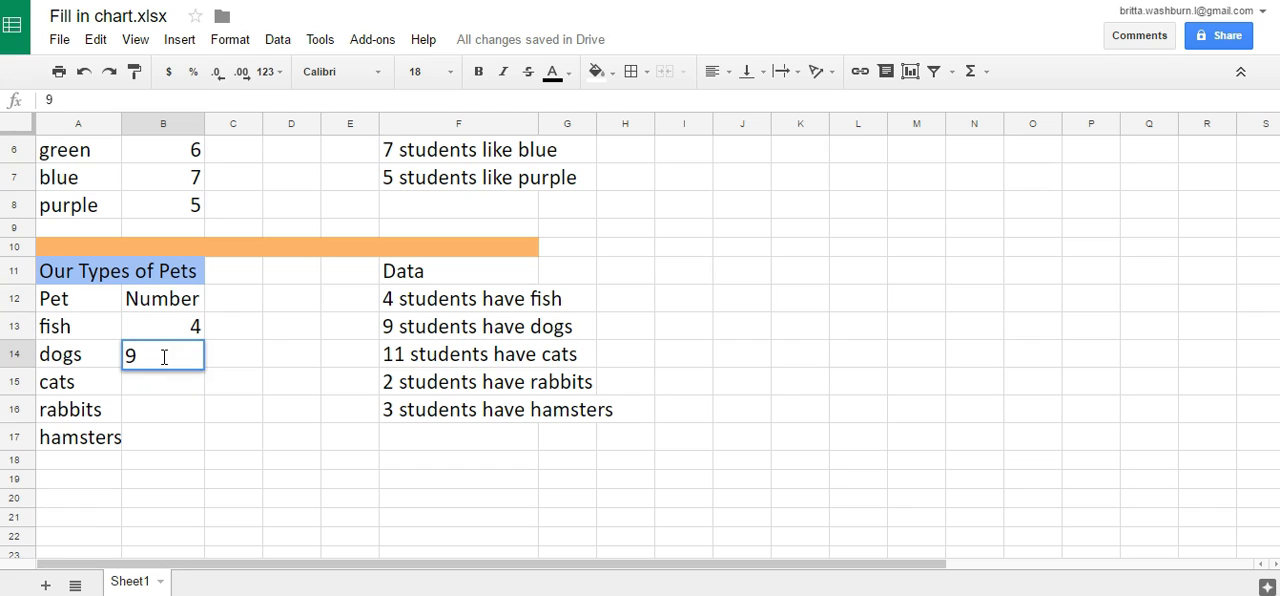
click(161, 382)
text(11)
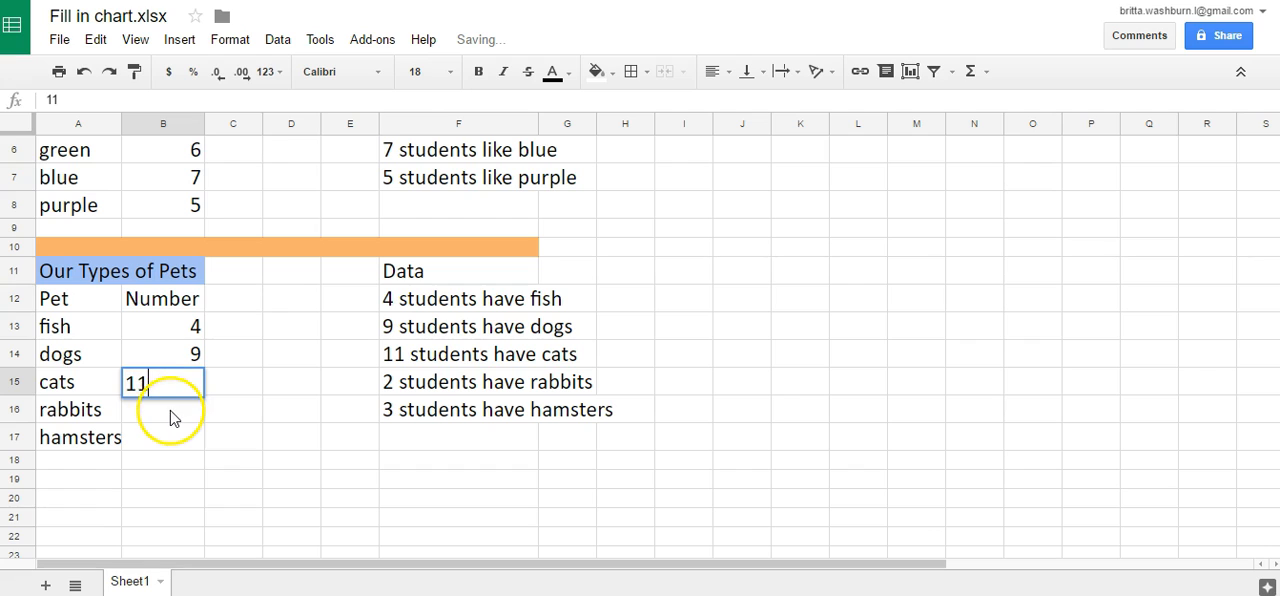
- Complete the pet table's Number column with 2 for rabbits and 3 for hamsters in cells B16 and B17
click(170, 416)
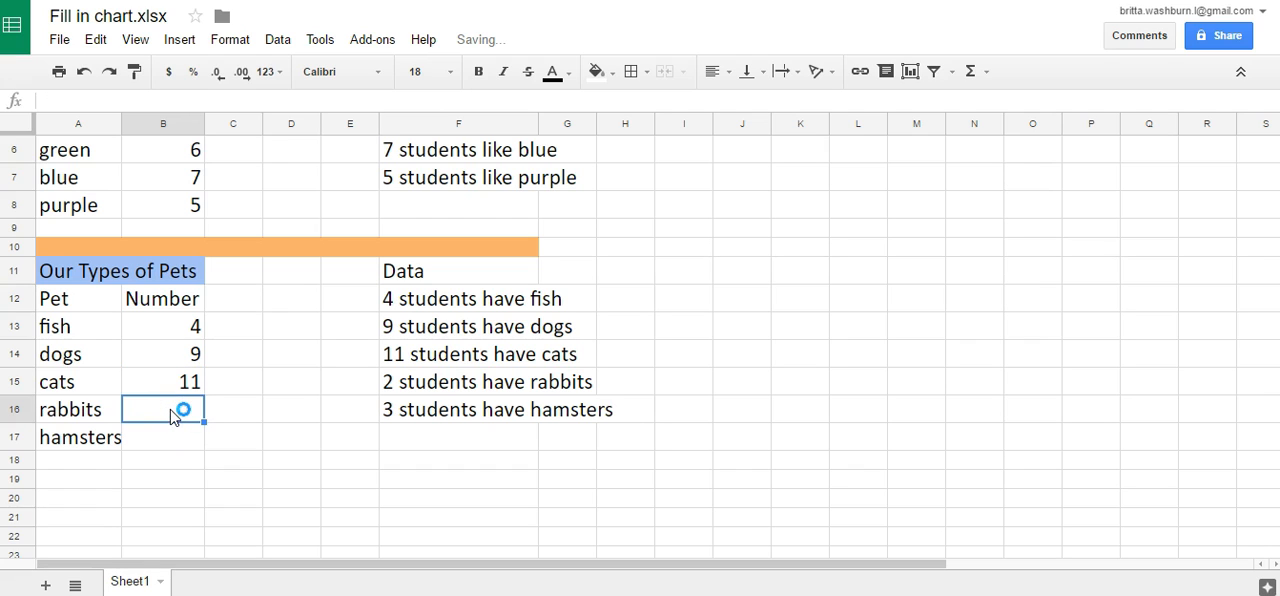
text(2)
click(172, 438)
text(3)
click(268, 447)
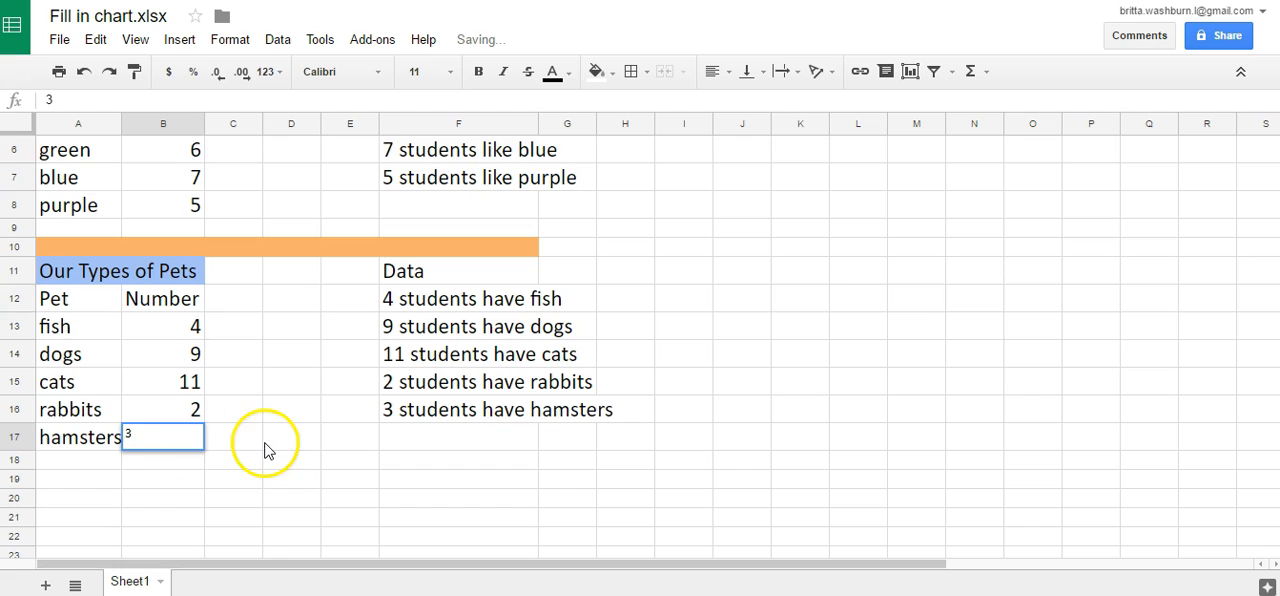
- Set the font size of the hamsters number in cell B17 to 18
click(195, 447)
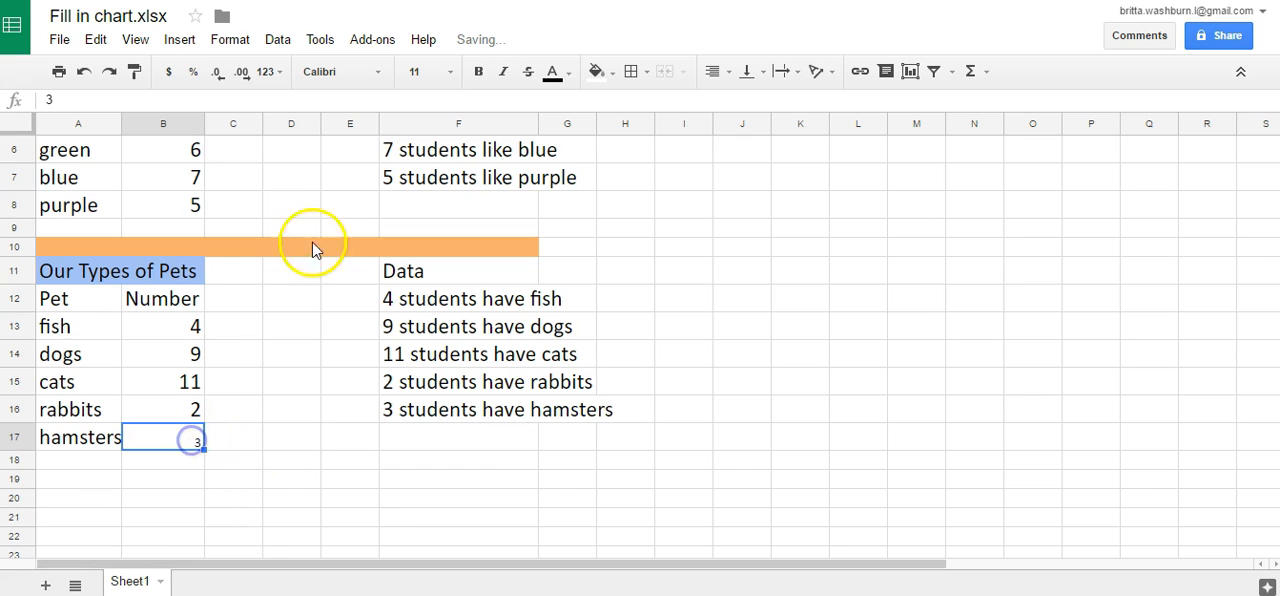
click(450, 80)
click(426, 309)
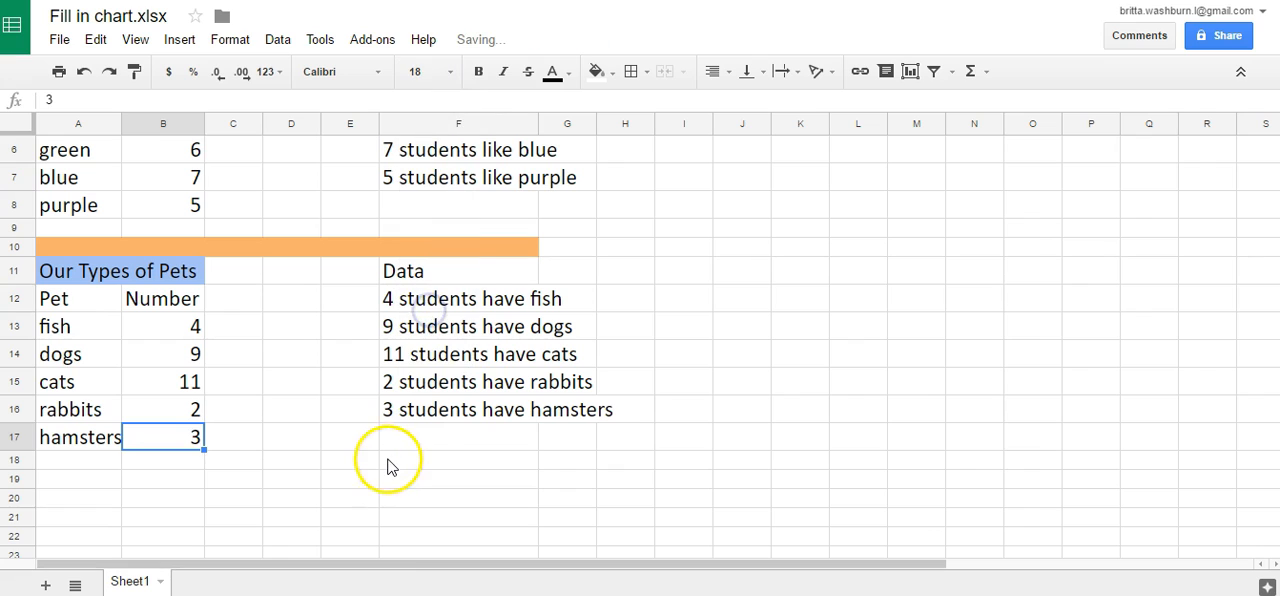
click(389, 460)
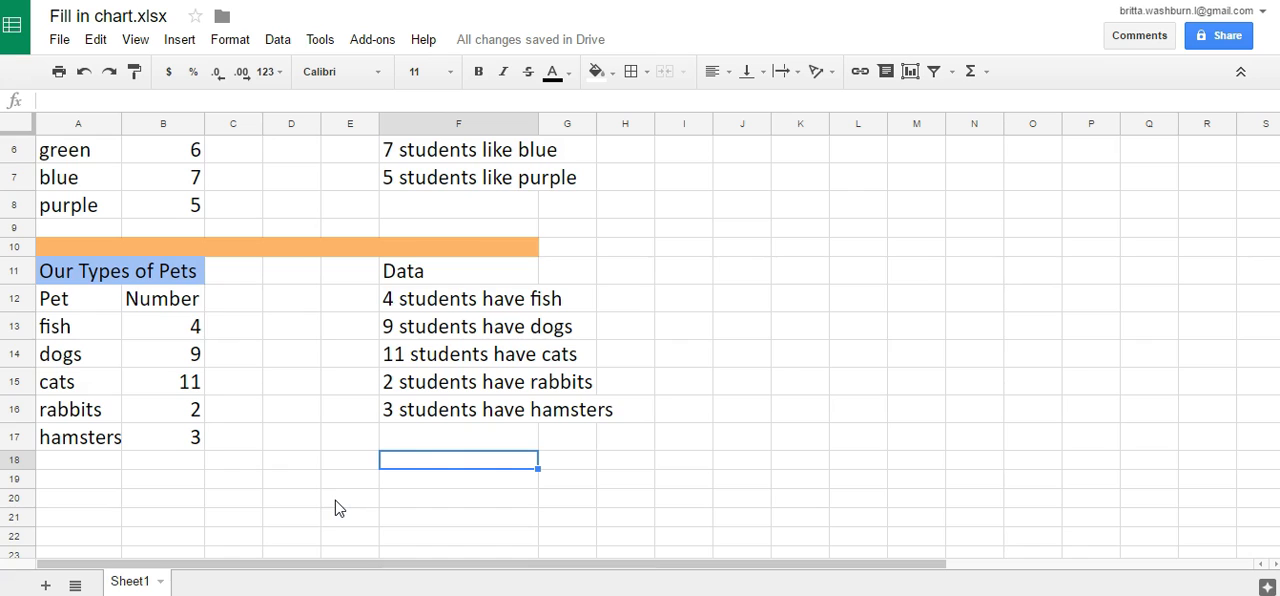
scroll(300, 500, up, 2)
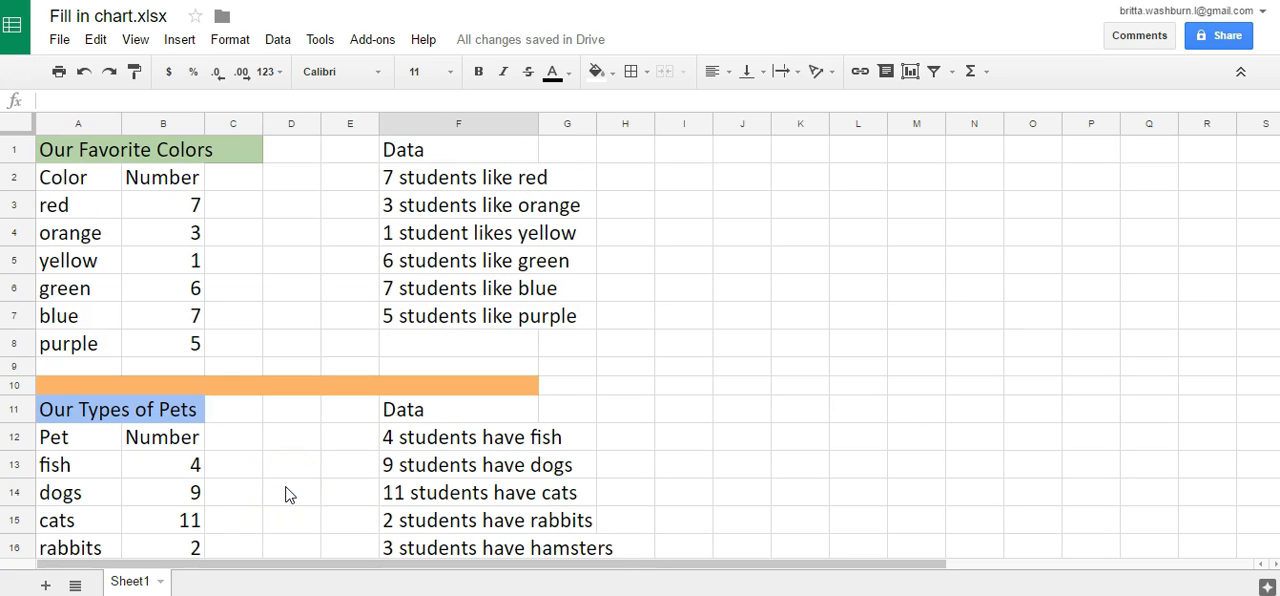